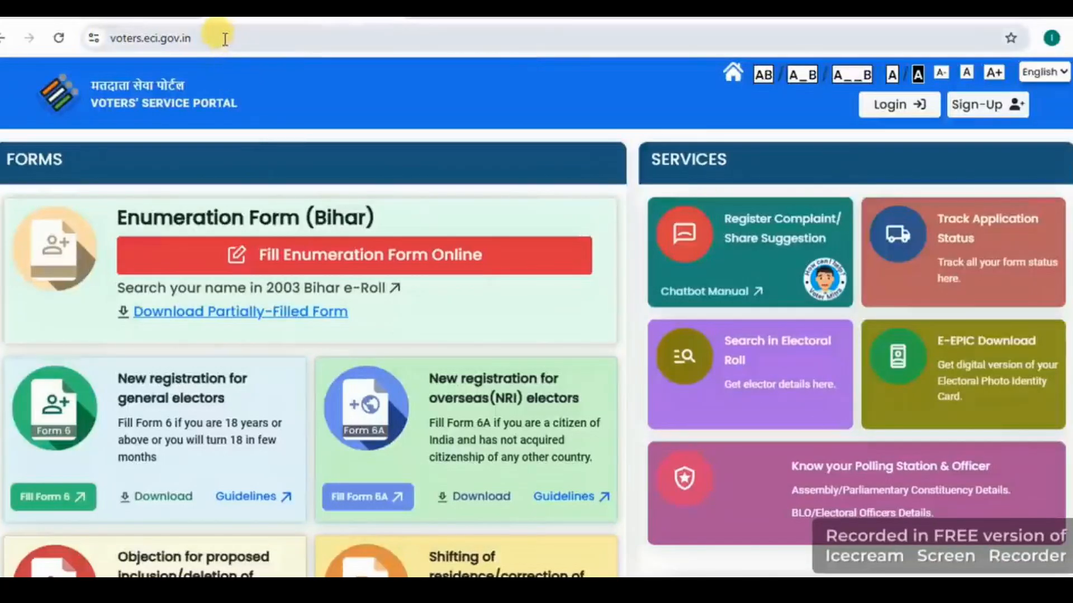
Start Form 6, switch to the new-account sign-up form, then close it.
scroll(296, 223, down, 1)
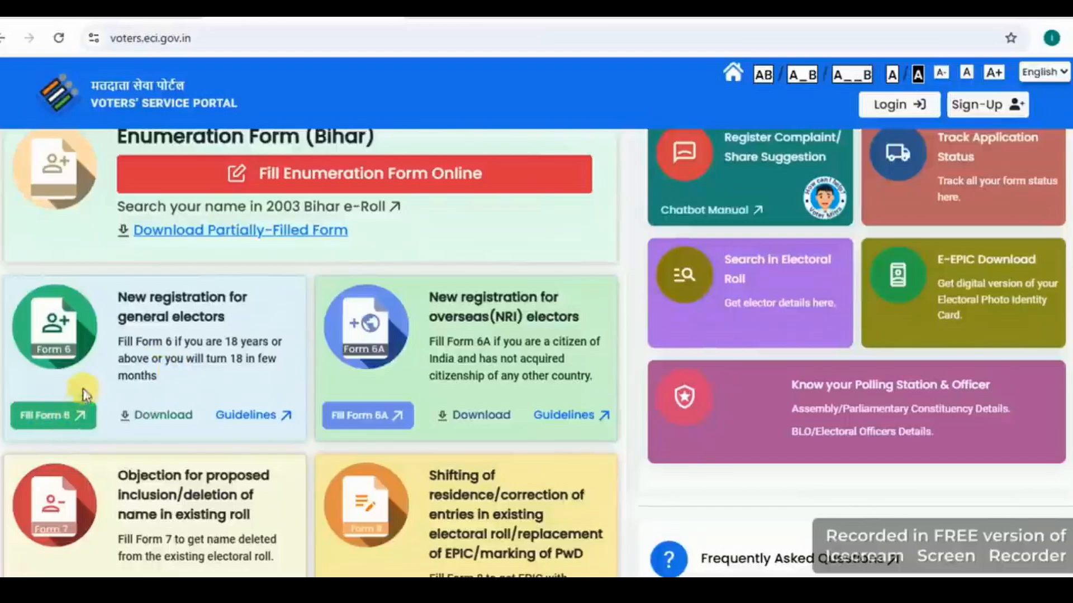
click(60, 420)
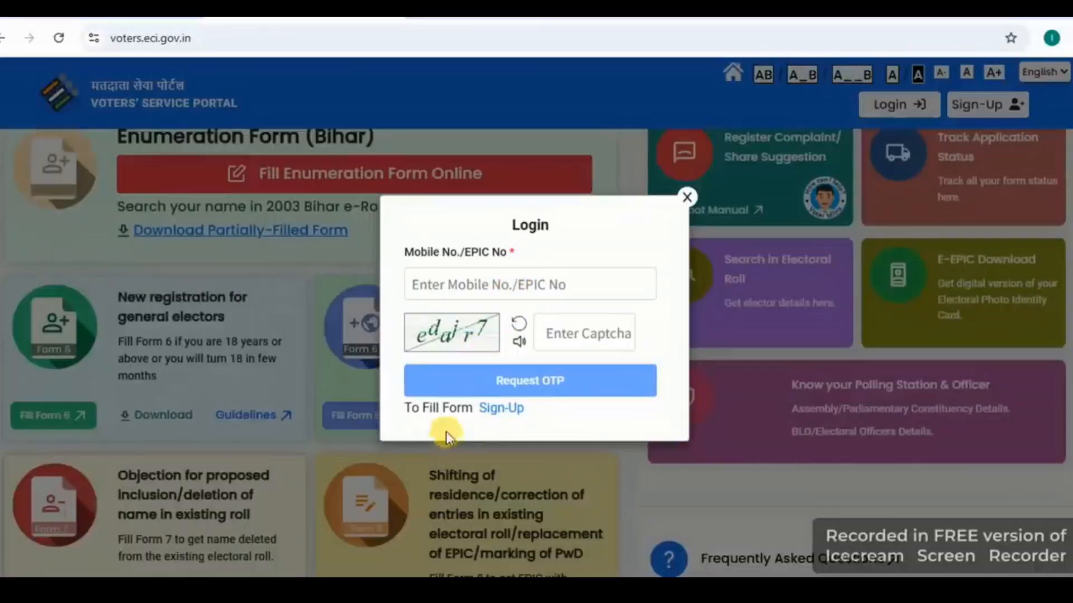
click(501, 408)
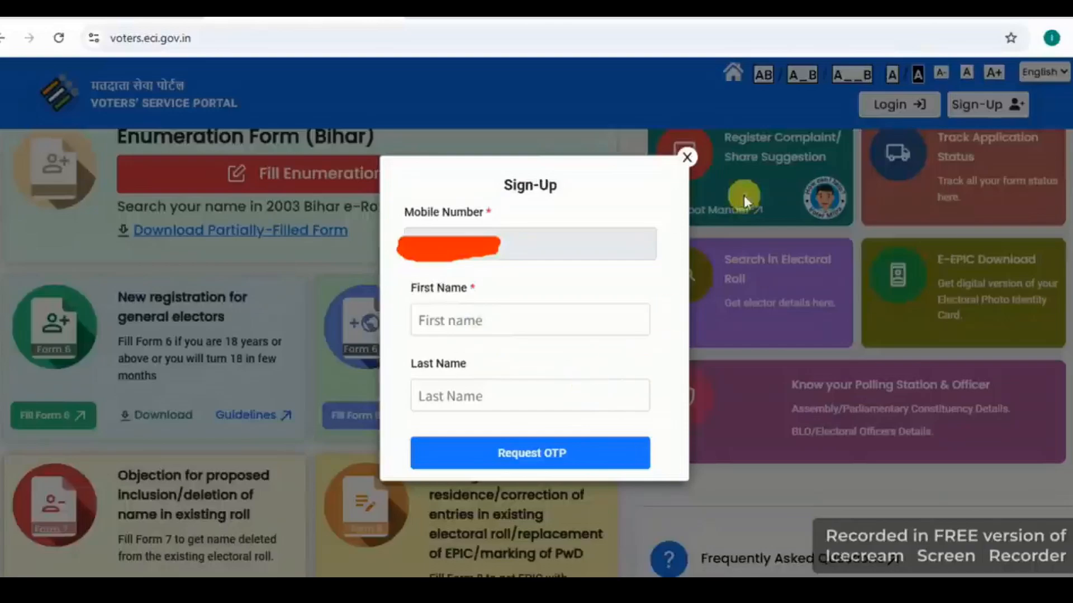
click(685, 158)
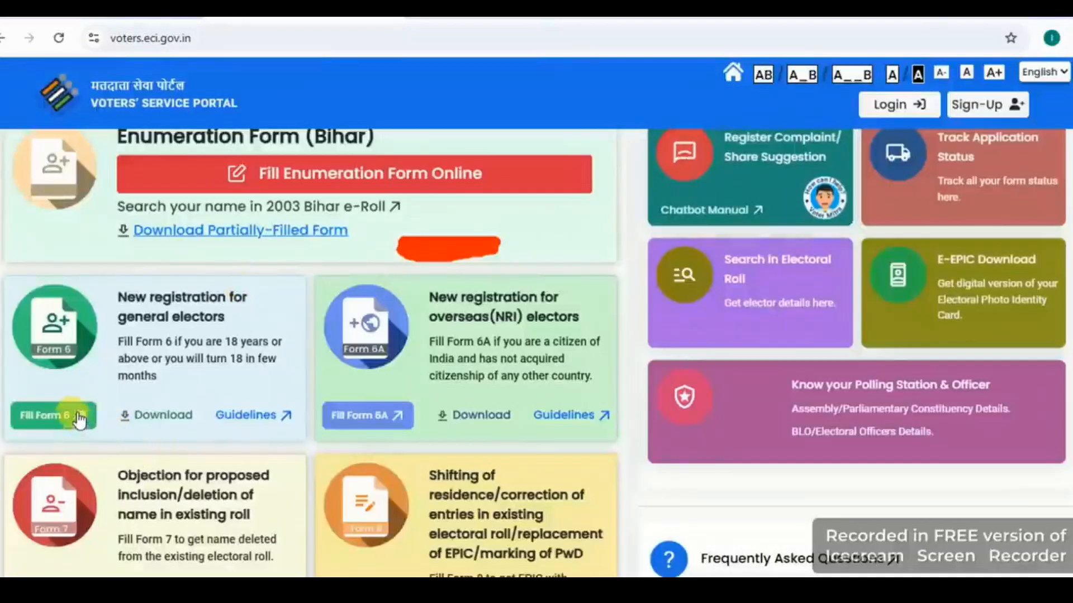
Restart Form 6 and log in by verifying the OTP to open the new-voter application.
click(64, 416)
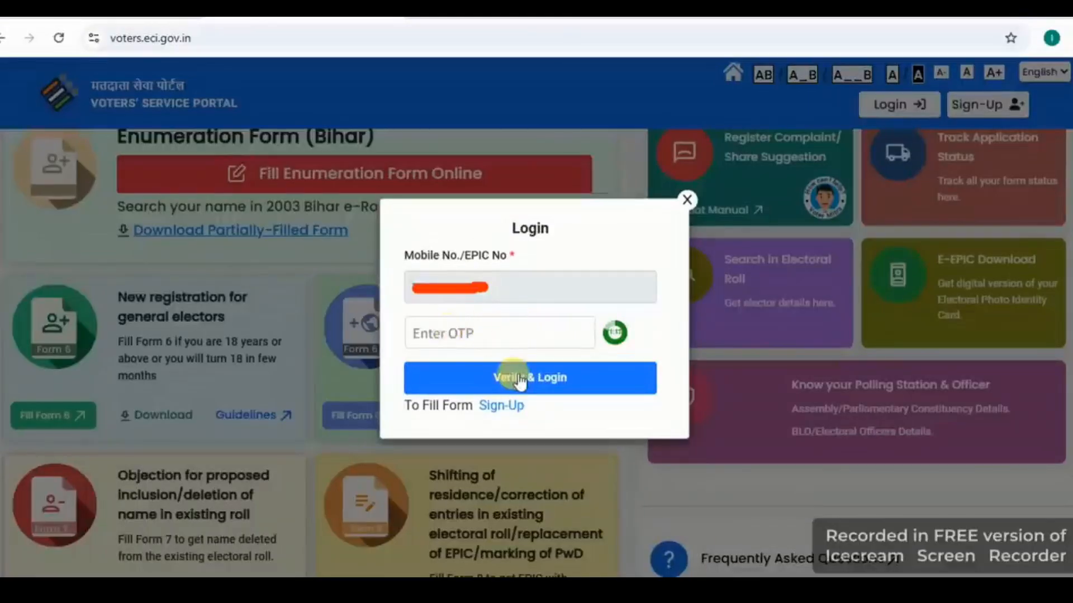
click(512, 339)
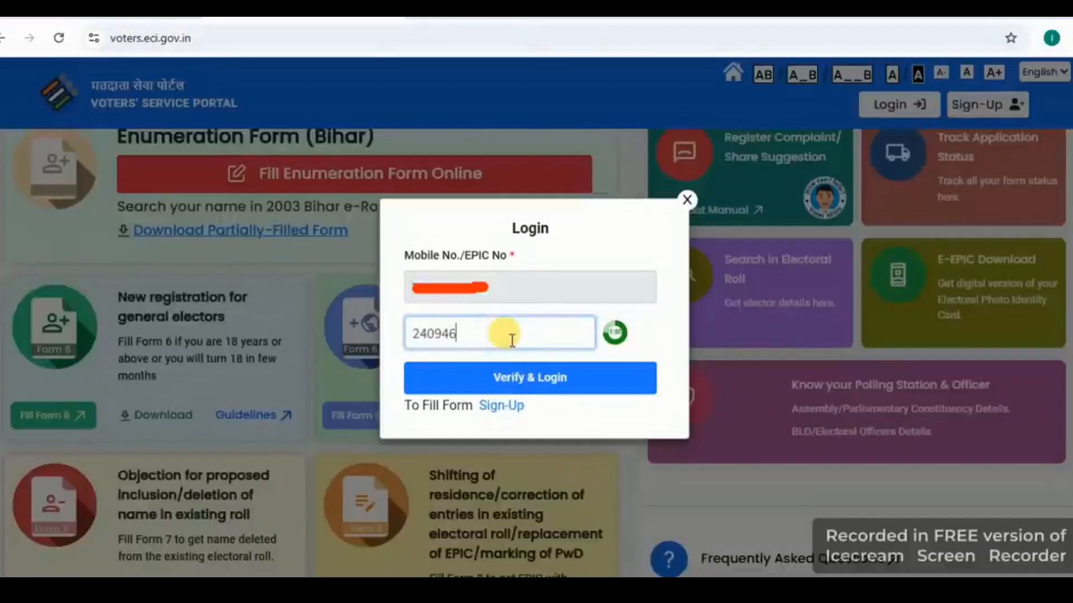
click(521, 374)
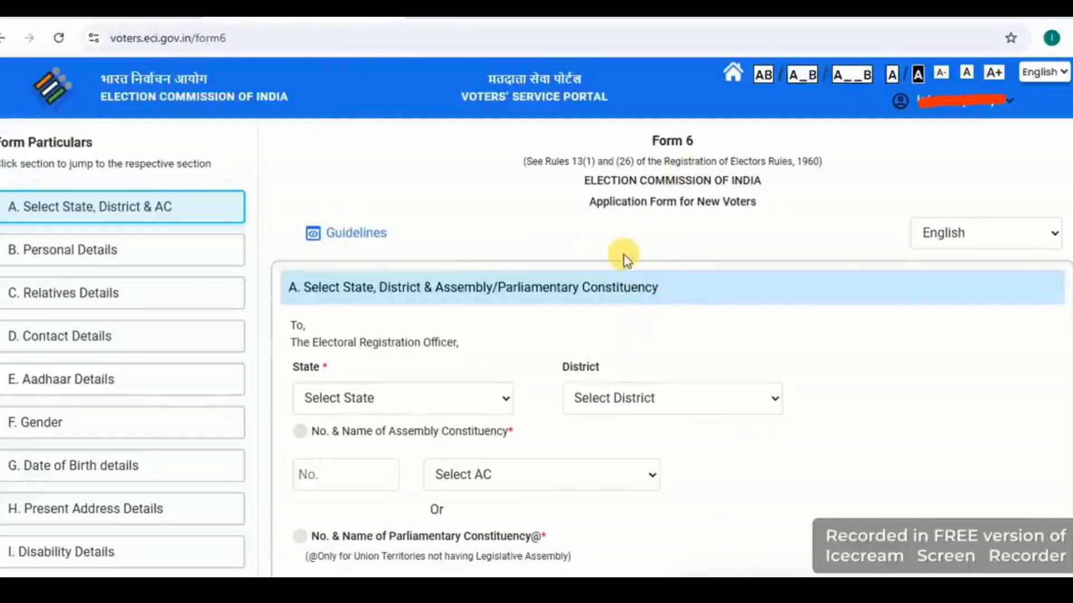
Choose state Tamil Nadu, district Krishnagiri and AC 54 Veppanahalli, then continue to Personal Details.
scroll(624, 259, down, 2)
scroll(624, 263, down, 2)
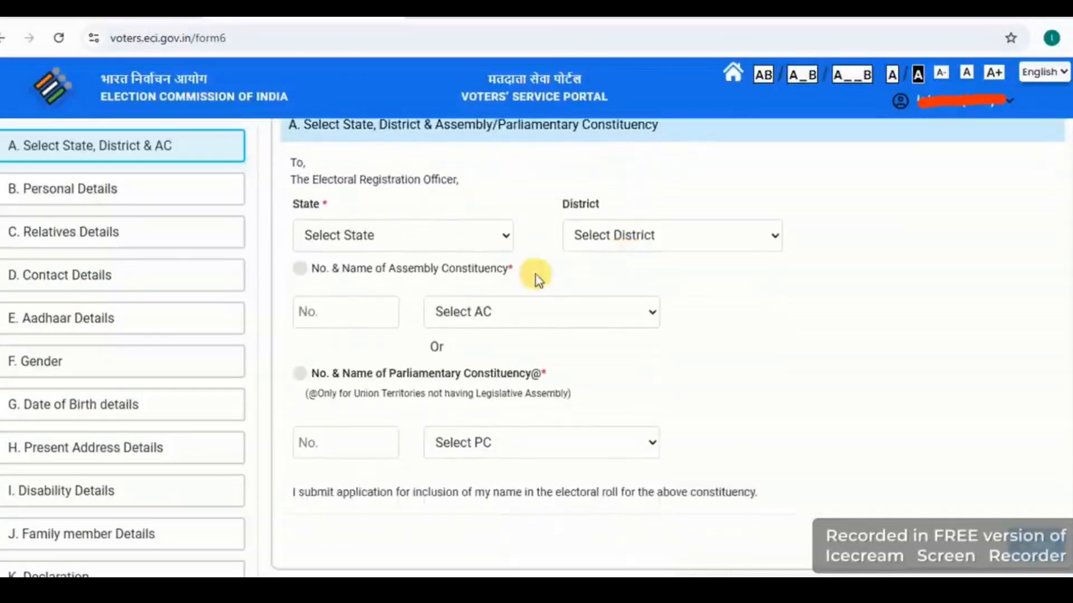
click(446, 239)
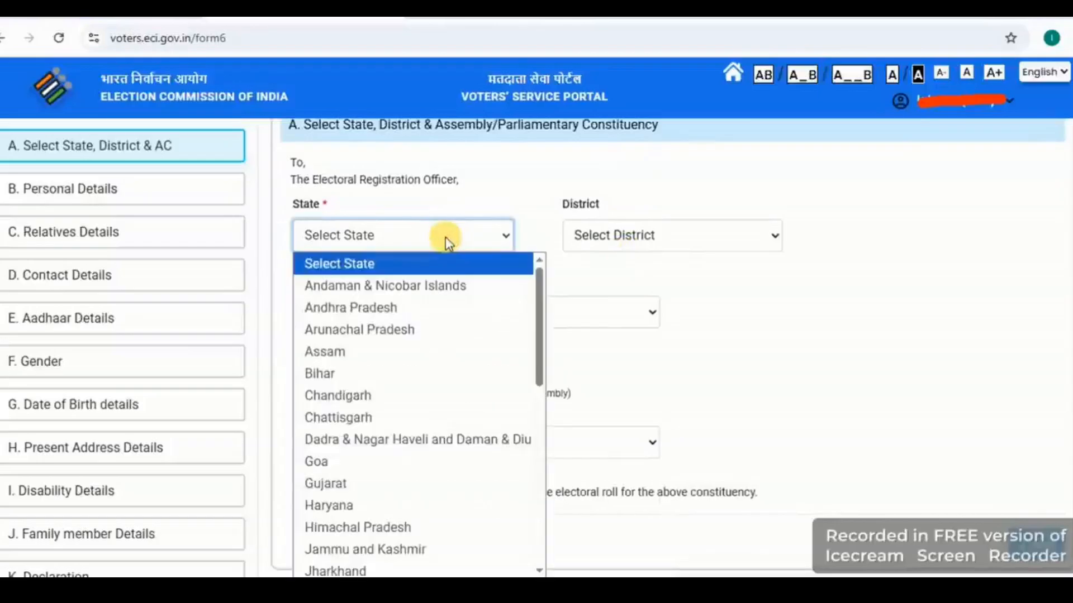
key(t)
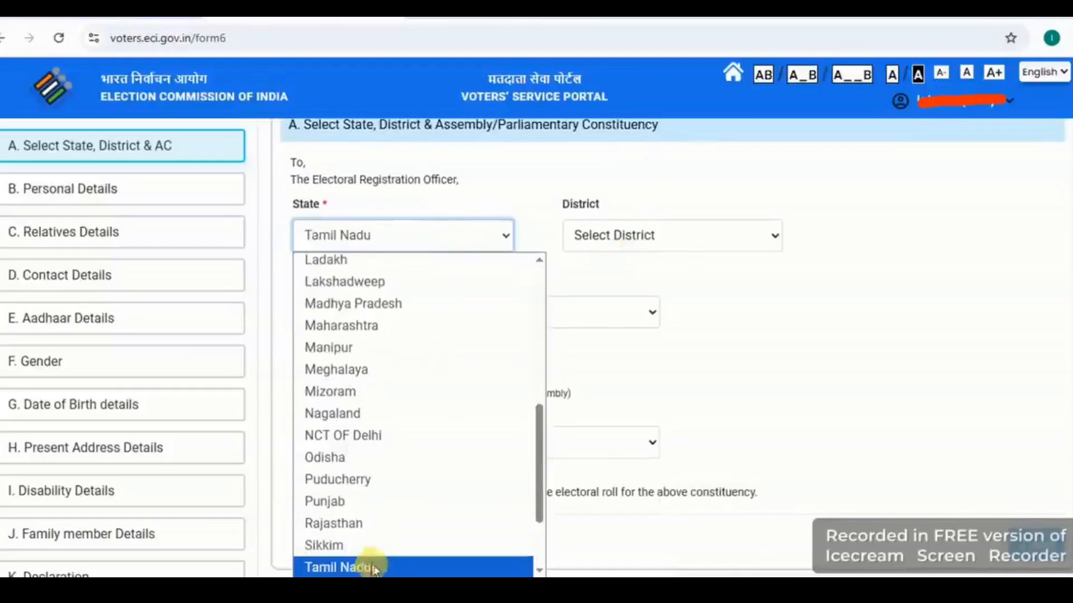
click(364, 569)
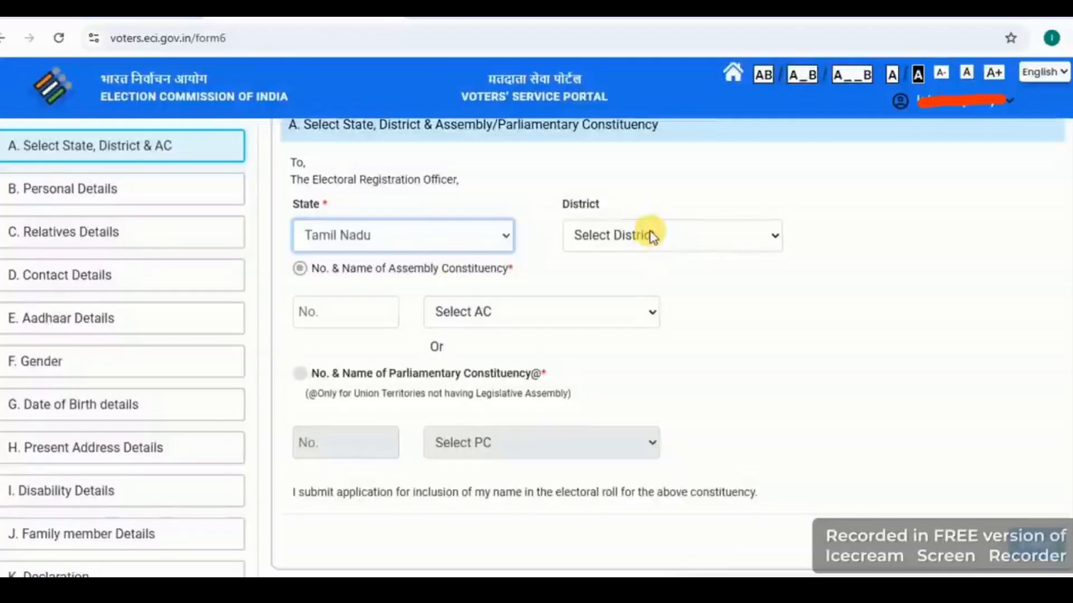
click(654, 236)
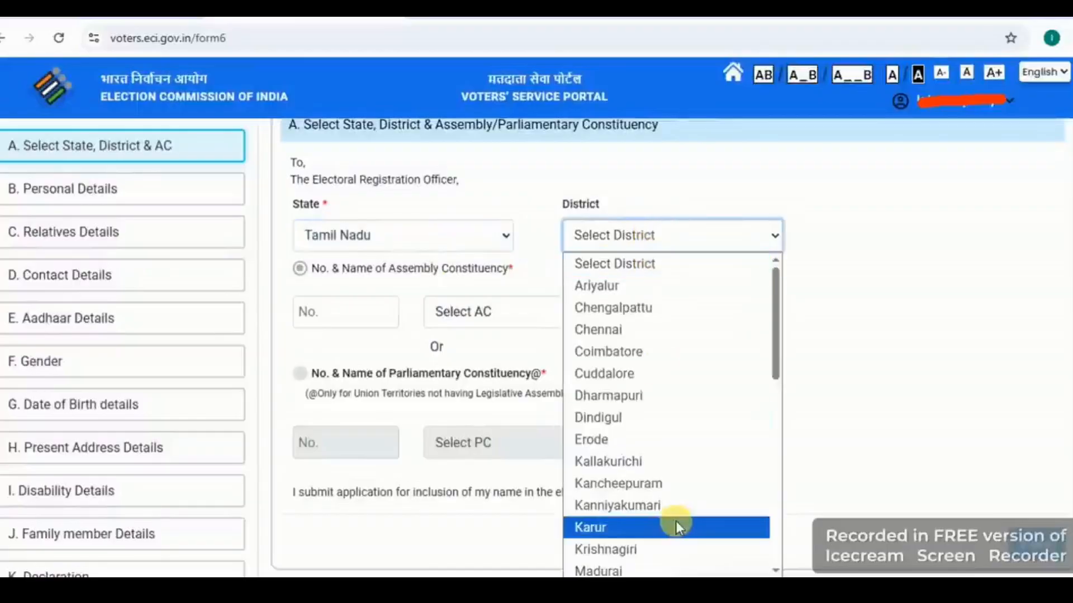
click(661, 549)
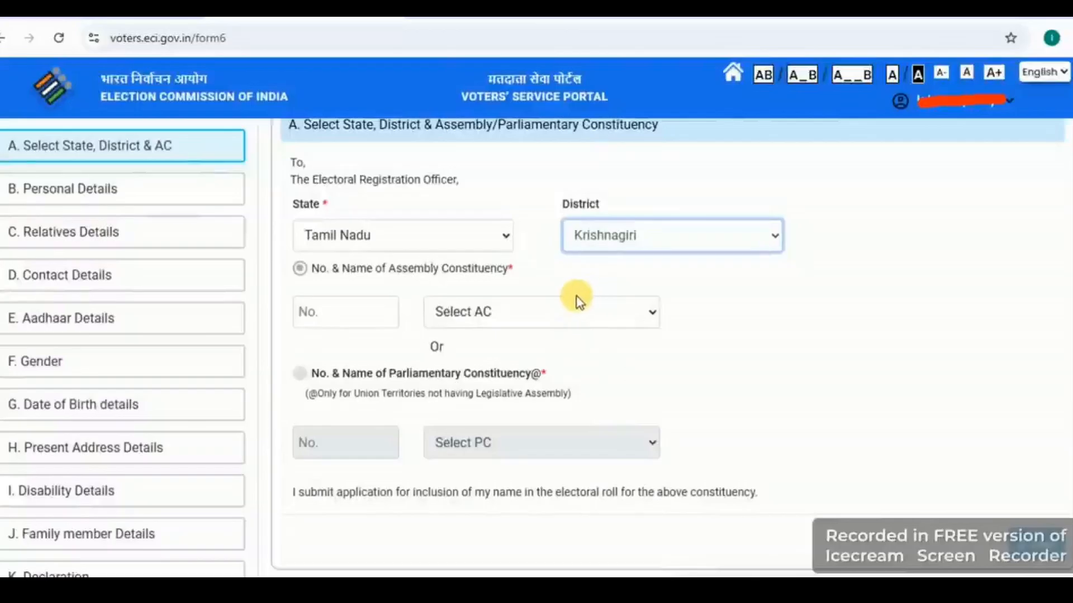
click(572, 311)
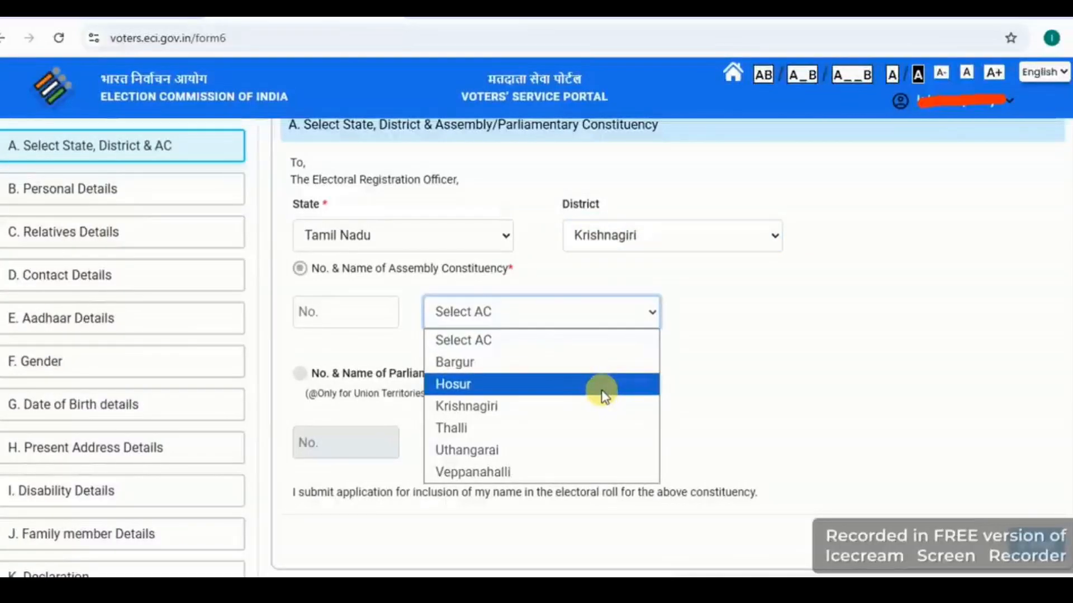
click(560, 474)
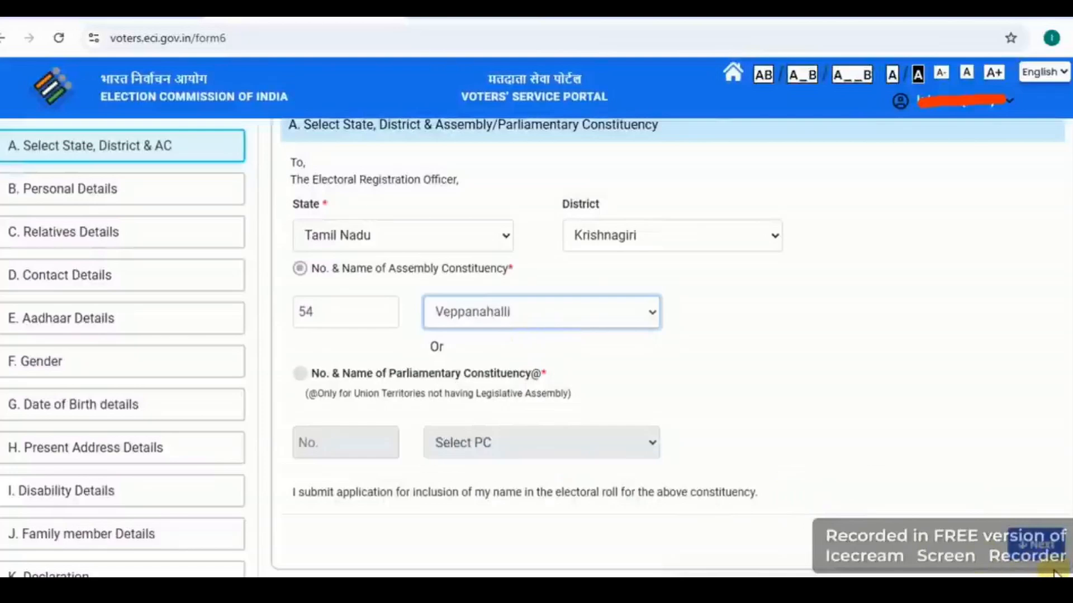
click(1039, 549)
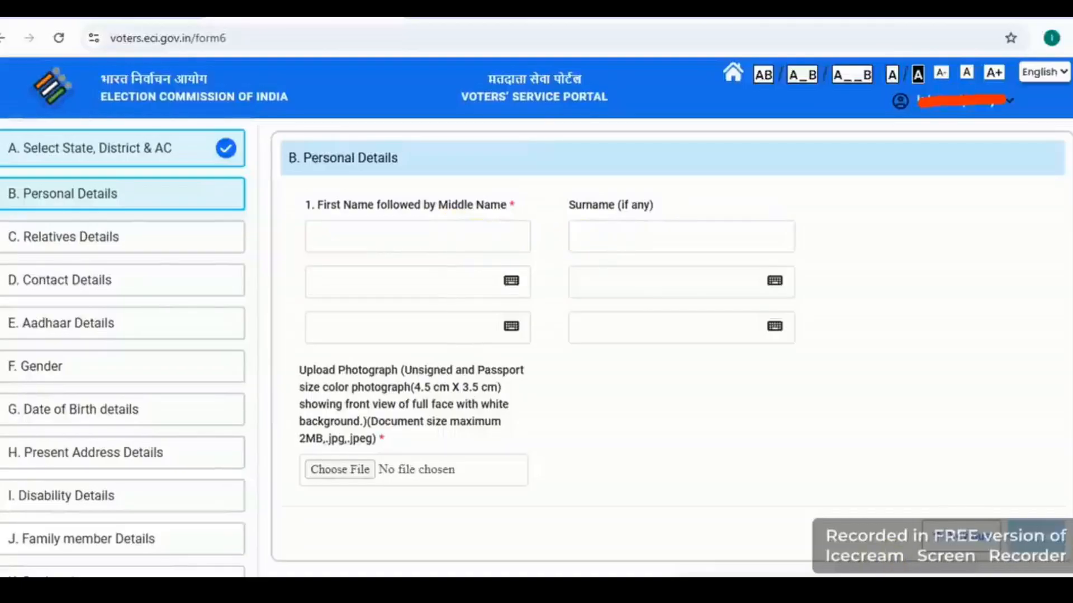
Enter the applicant's first name and check its auto-filled Tamil and Telugu transliterations.
click(398, 242)
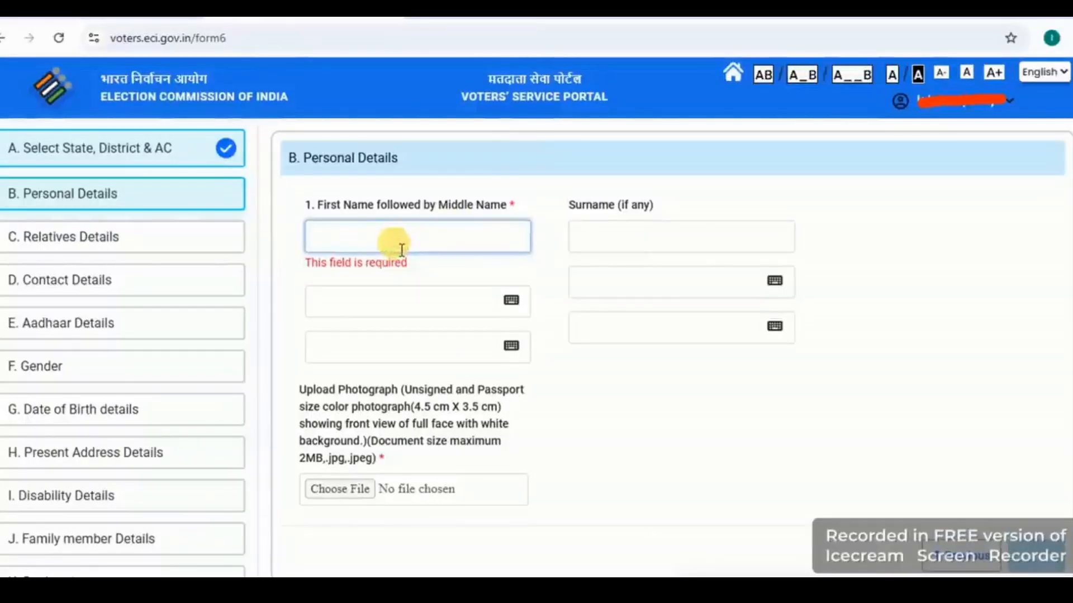
text(path)
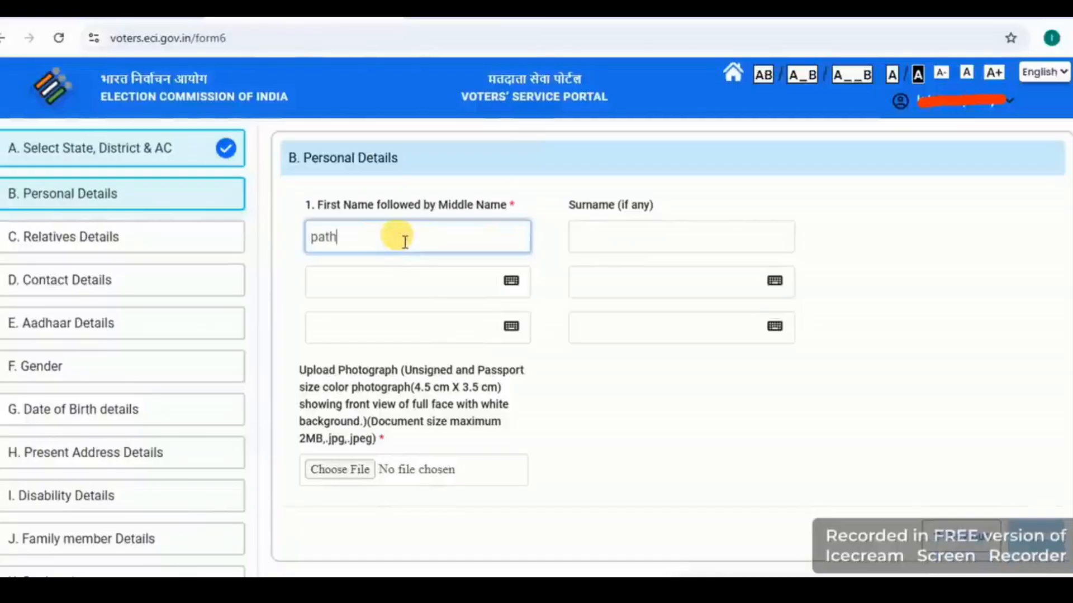
text(i)
click(376, 281)
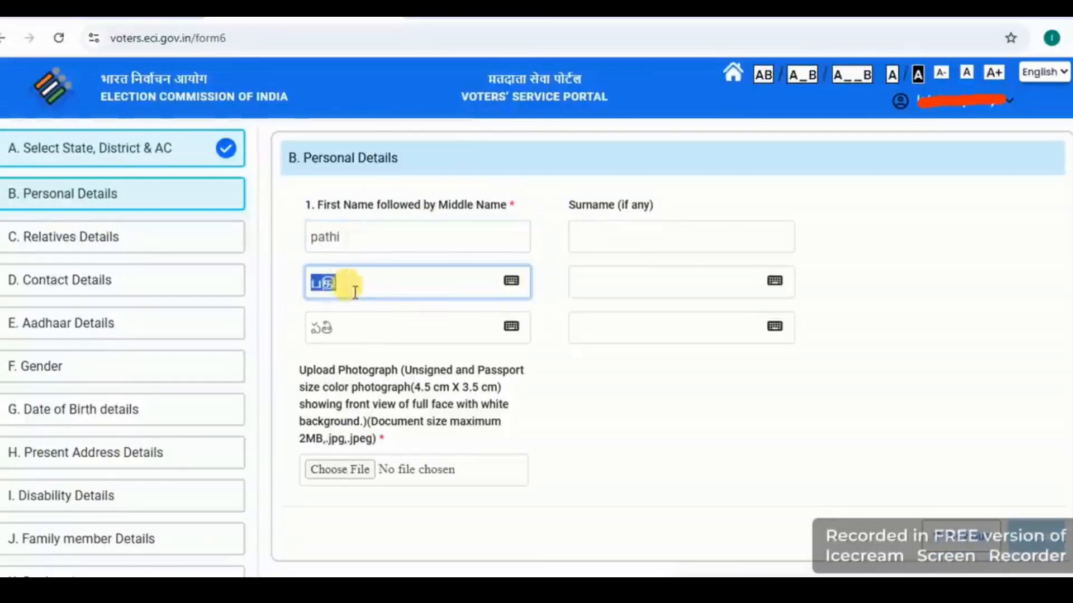
click(356, 284)
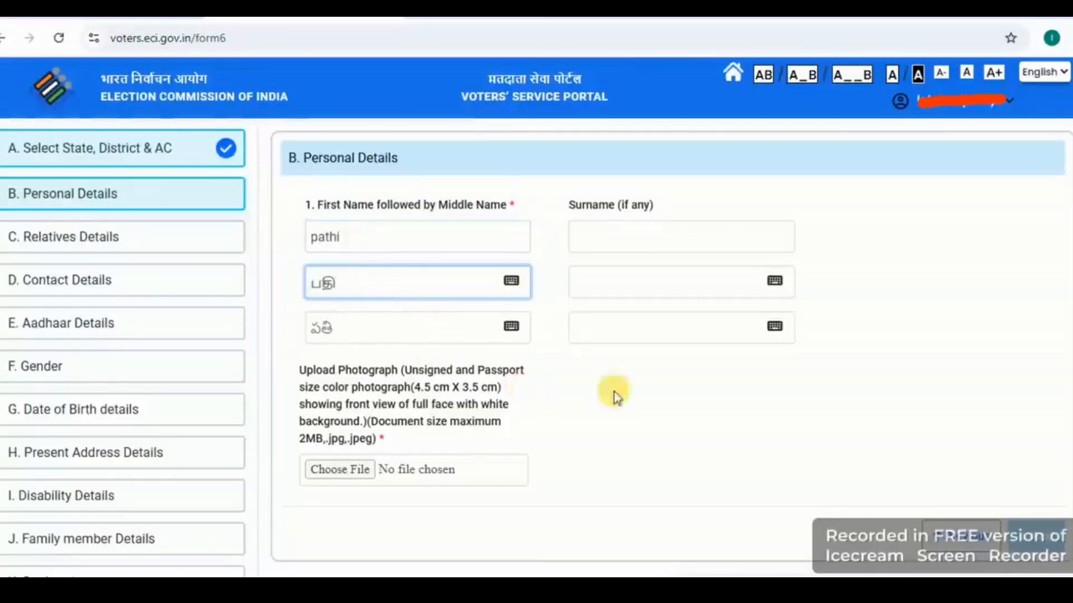
scroll(659, 341, down, 2)
click(440, 371)
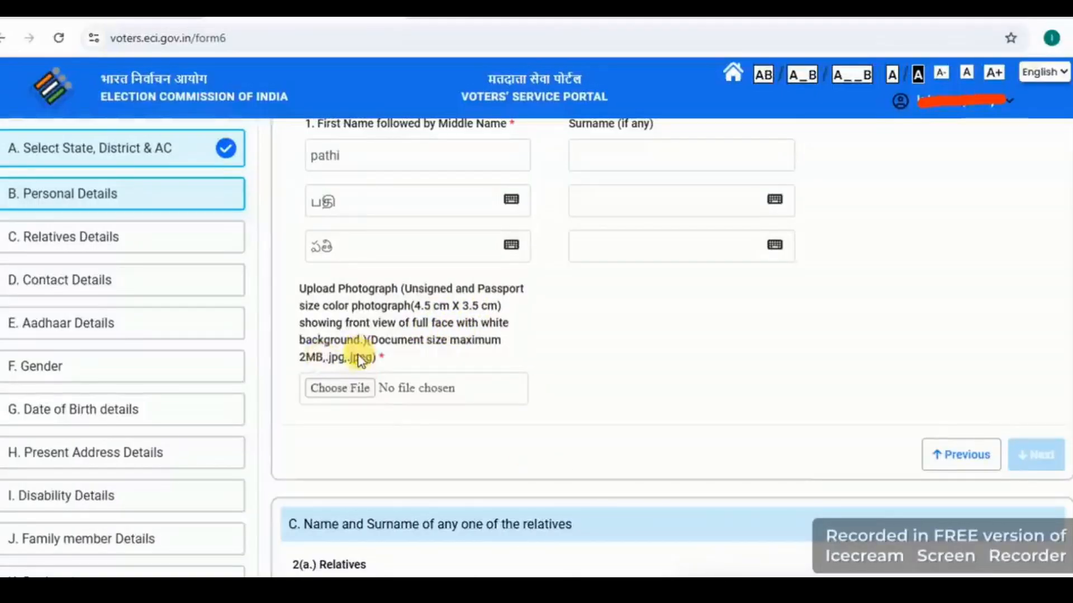
Upload and save photo1.jpg as the applicant's photograph, then go on to Relatives Details.
click(364, 391)
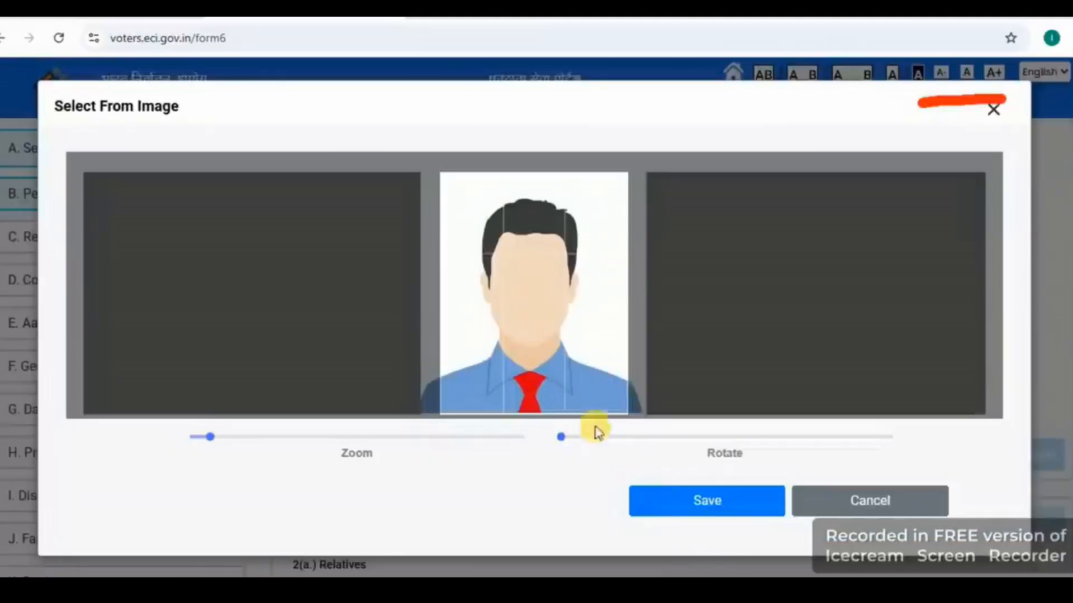
click(693, 500)
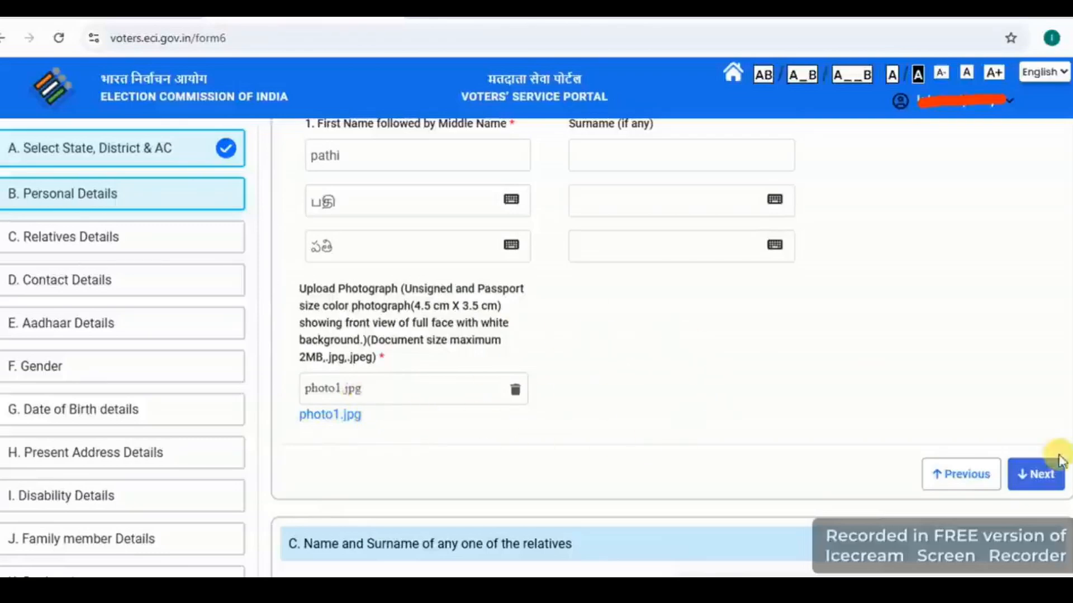
click(1049, 474)
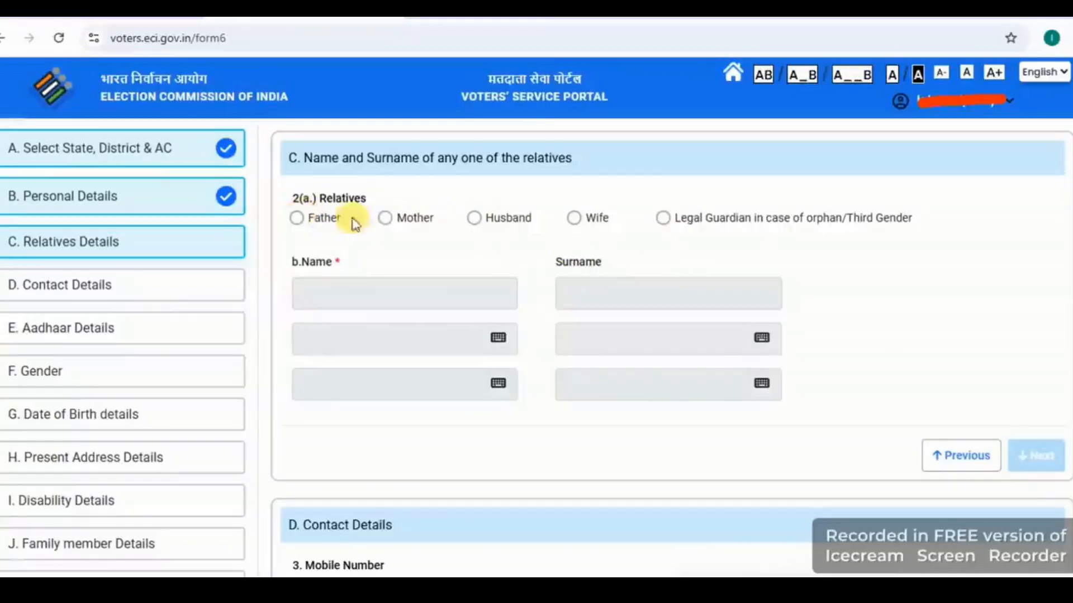
With Father as the relative type, enter the father's name and proceed to Contact Details.
click(297, 219)
click(363, 287)
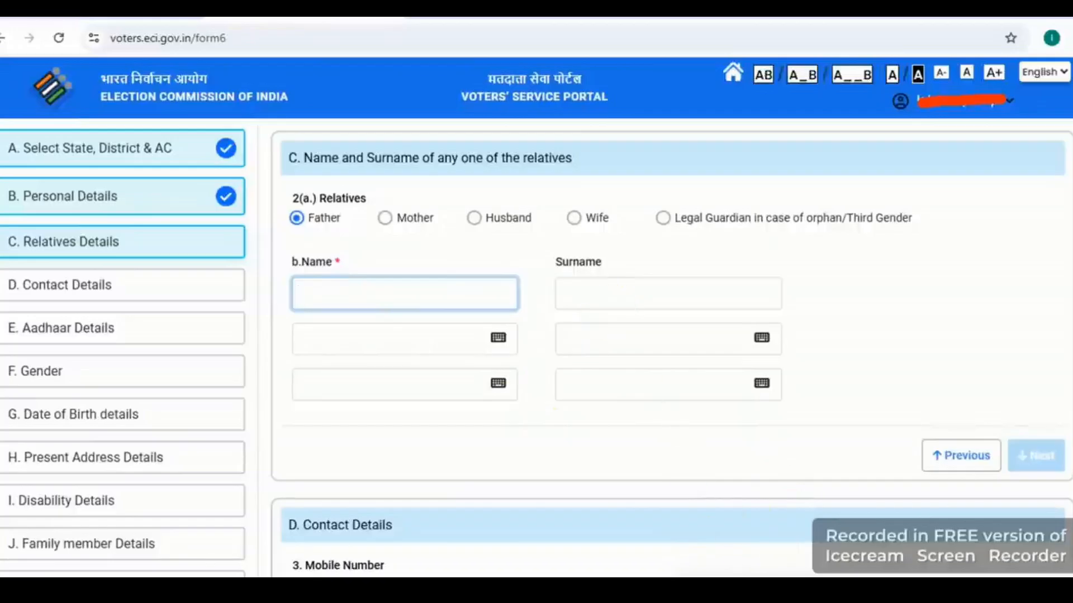
text(pathi)
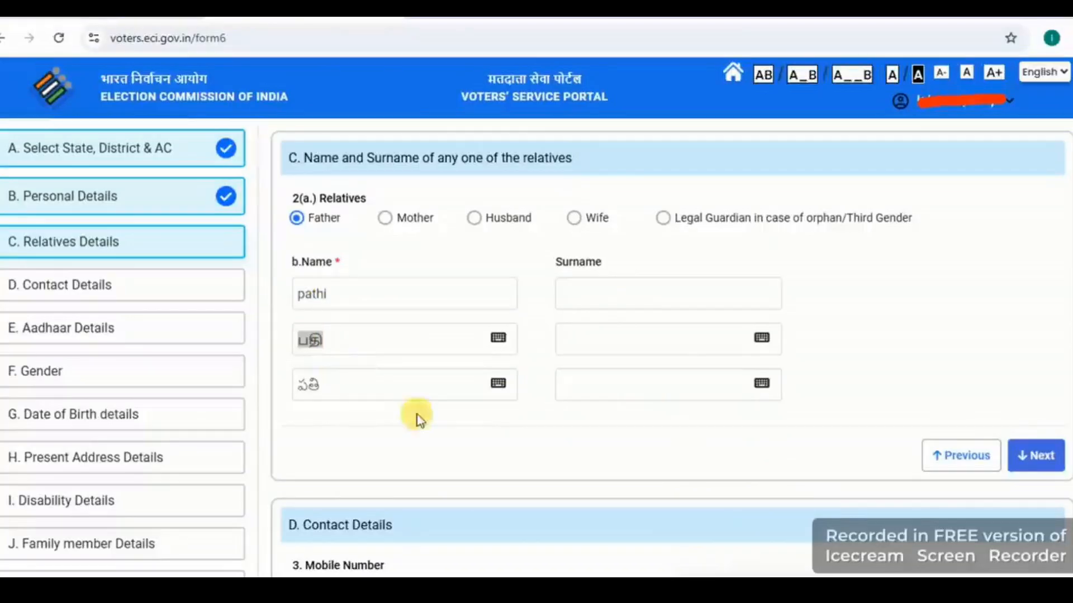
click(1035, 455)
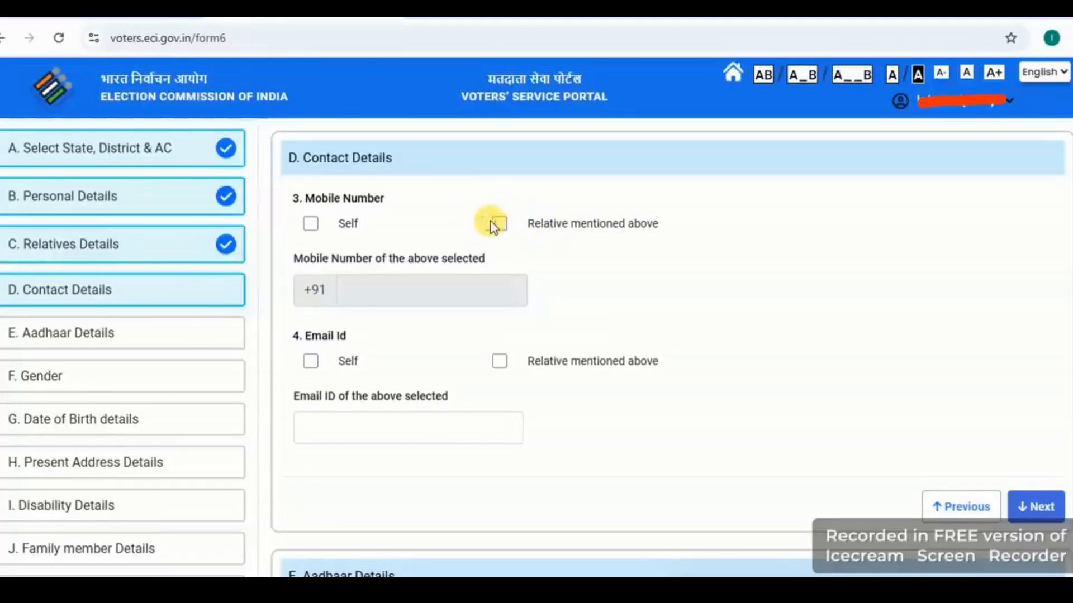
Mark the mobile number as Self with the applicant's own number and continue to Aadhaar Details.
click(312, 225)
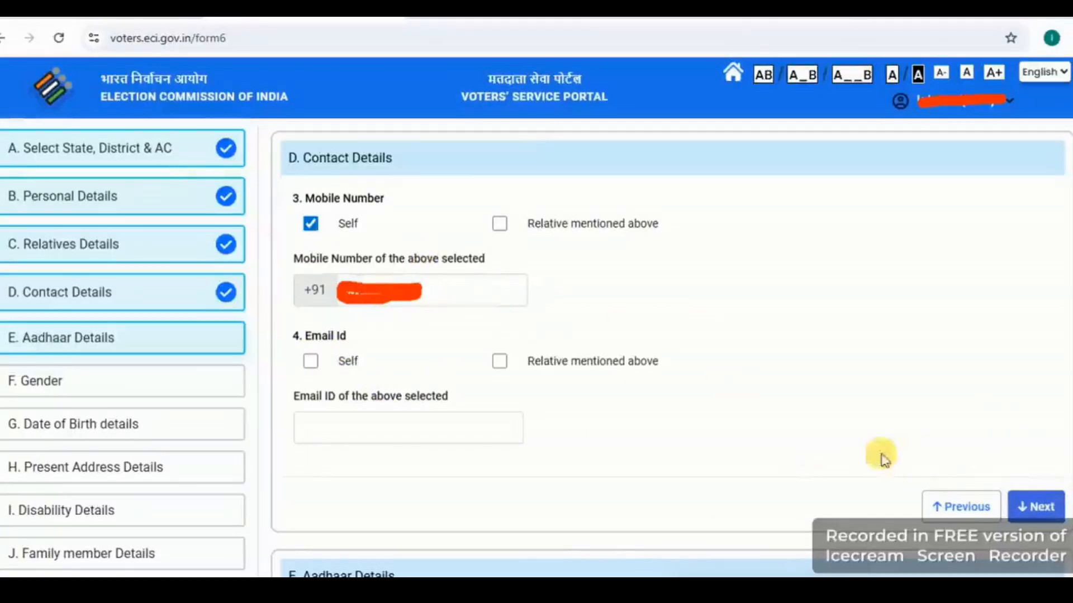
click(1037, 508)
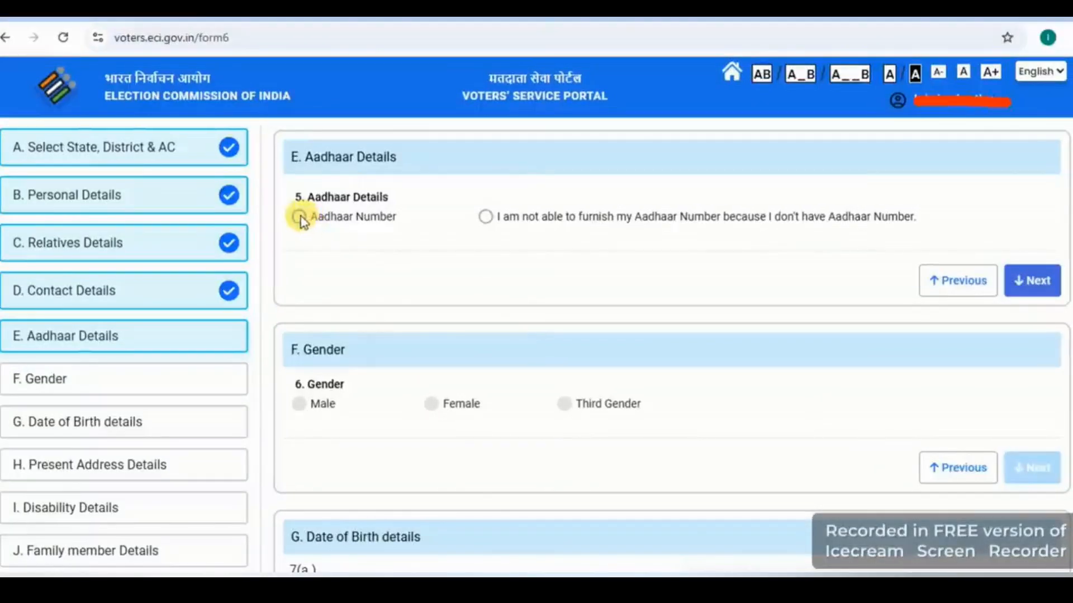
Choose the Aadhaar Number option, enter the applicant's Aadhaar number, and continue to Gender.
click(300, 218)
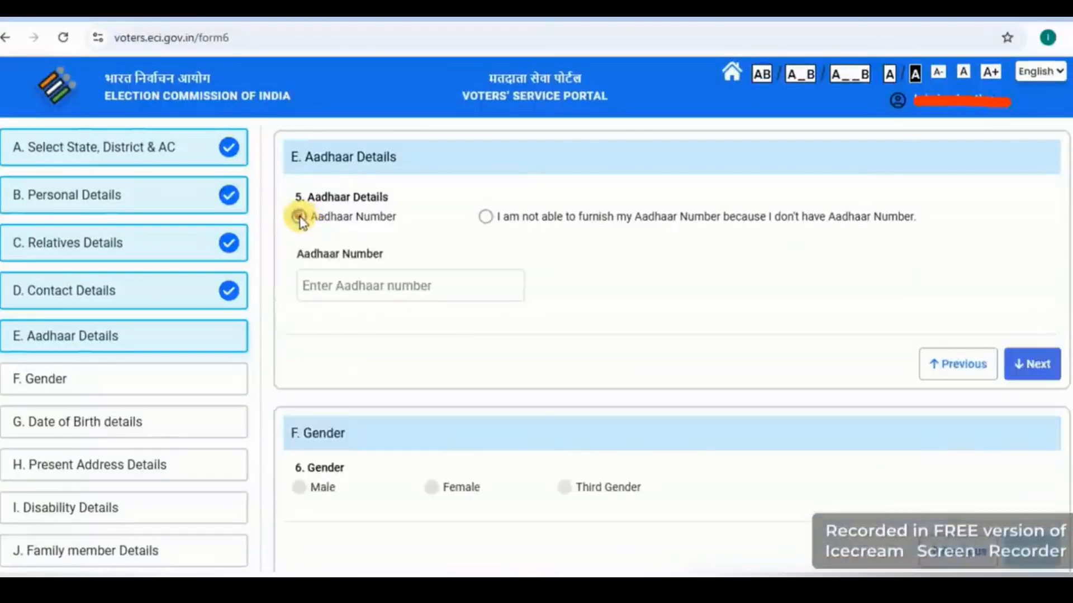
click(376, 285)
click(562, 429)
click(456, 287)
text(•••••••••)
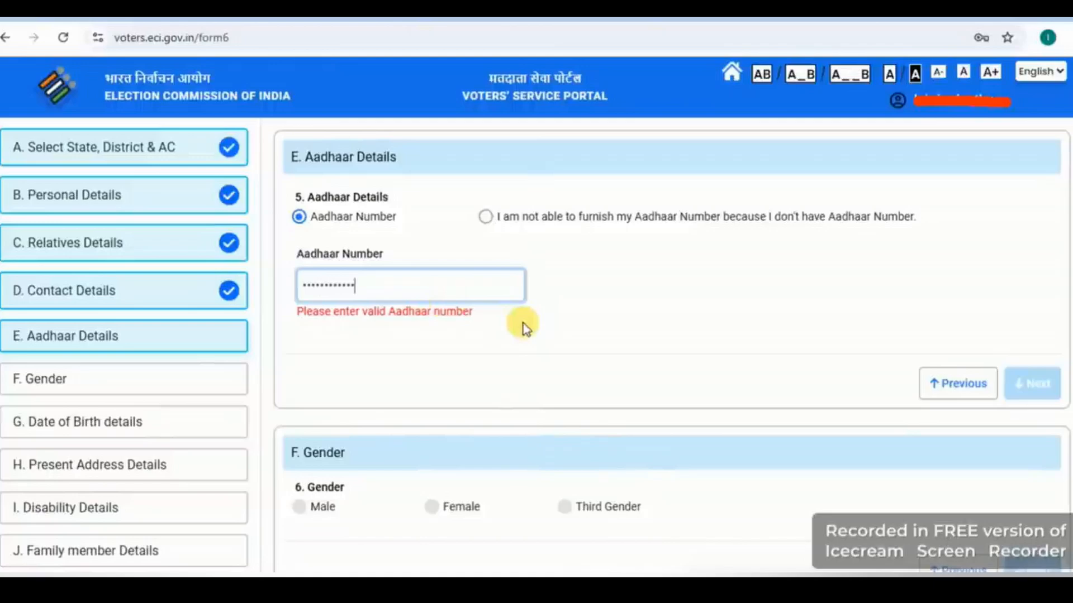
click(692, 462)
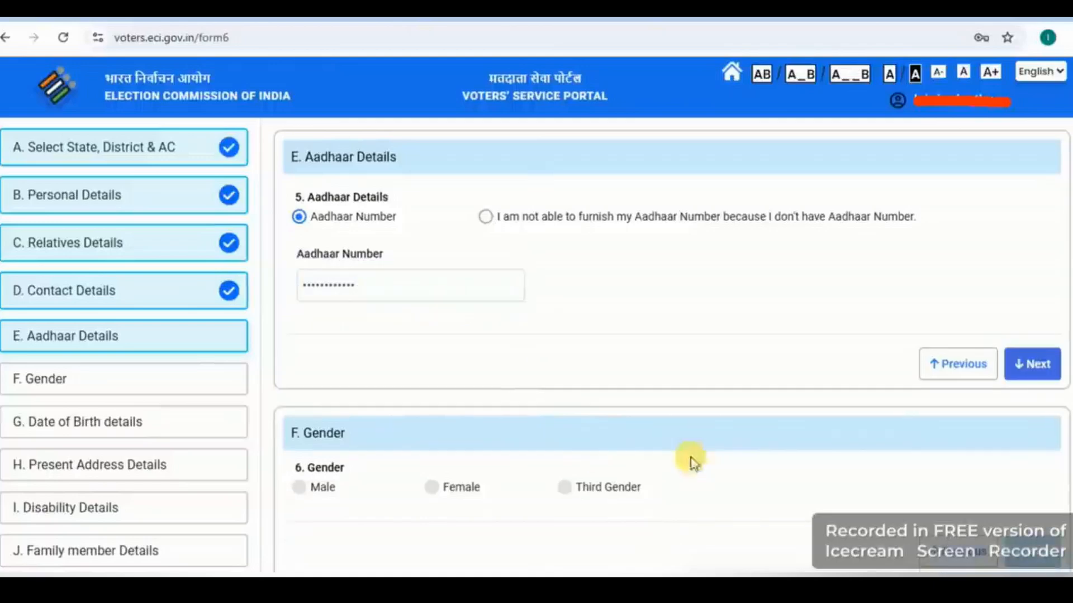
click(1032, 366)
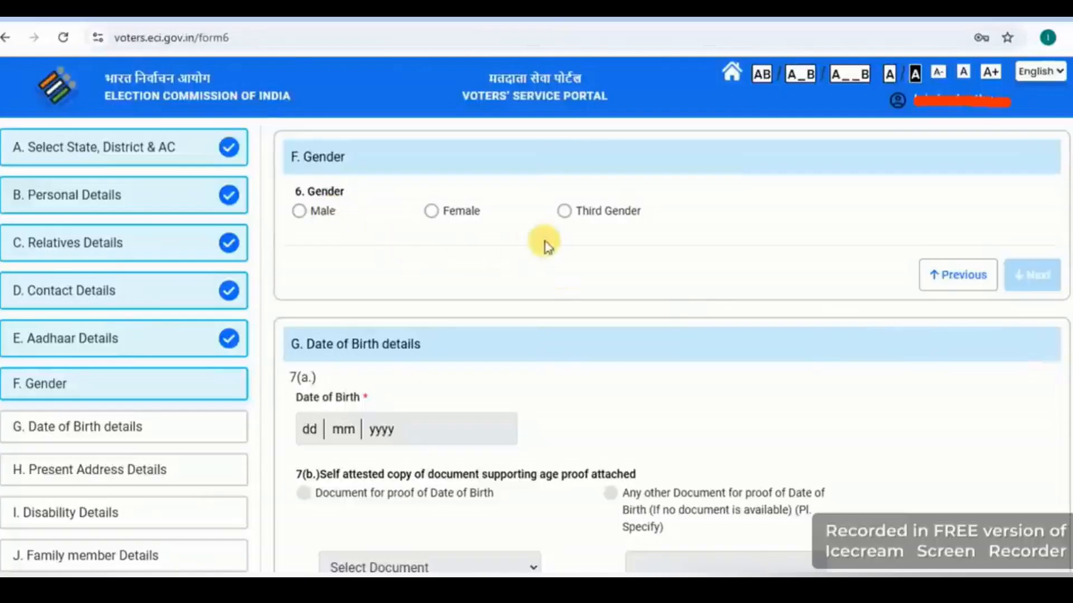
Select Male as the applicant's gender and continue to Date of Birth details.
click(299, 210)
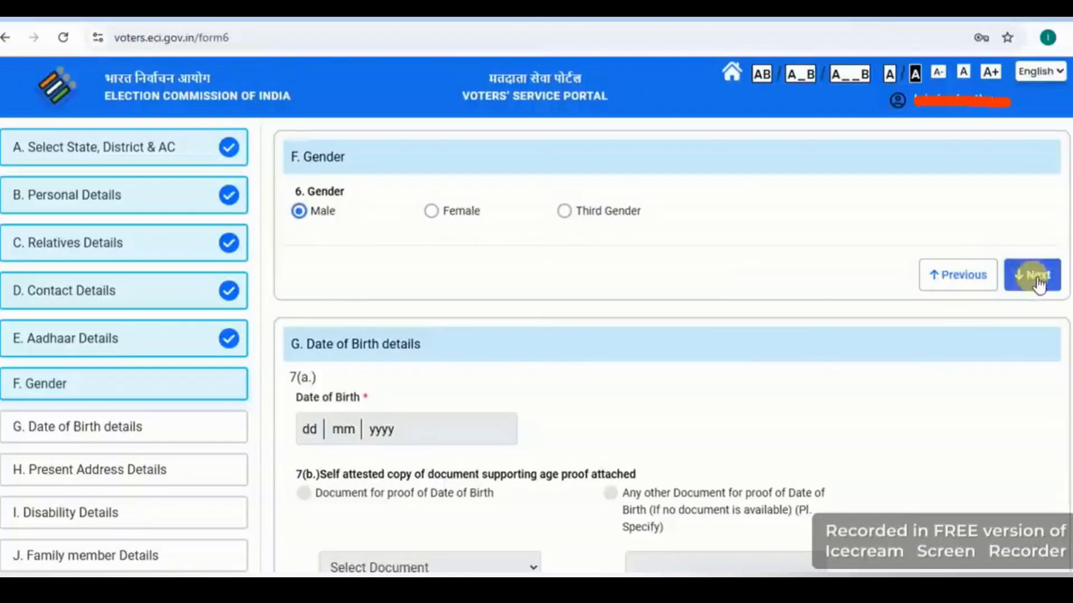
click(1038, 282)
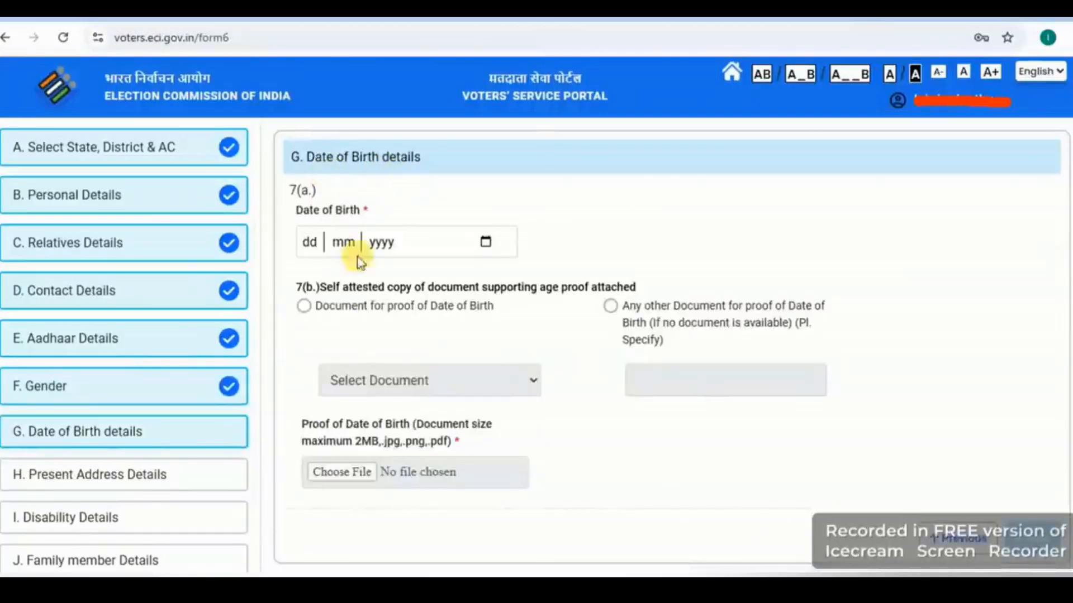
Pick 01/01/1990 in the date-of-birth calendar: year 1990, January, day 1.
click(486, 242)
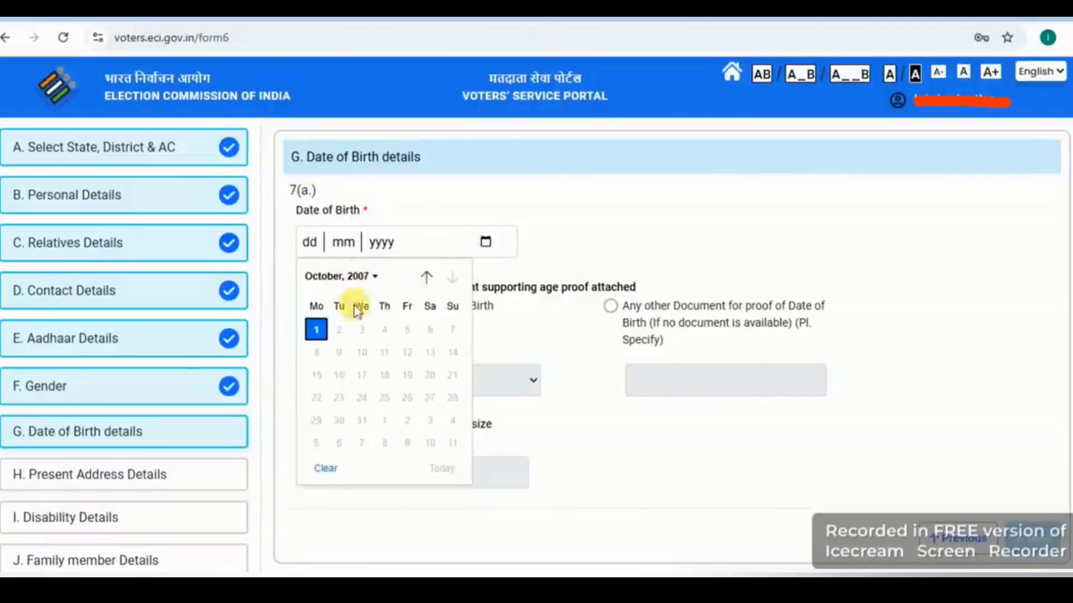
click(366, 276)
scroll(370, 375, up, 5)
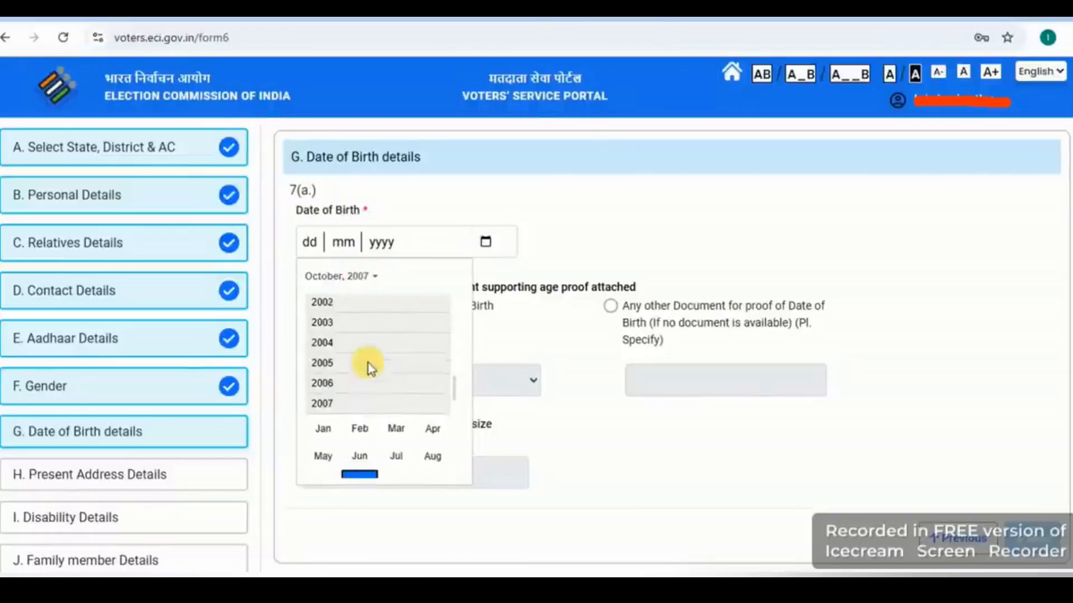
scroll(369, 363, up, 3)
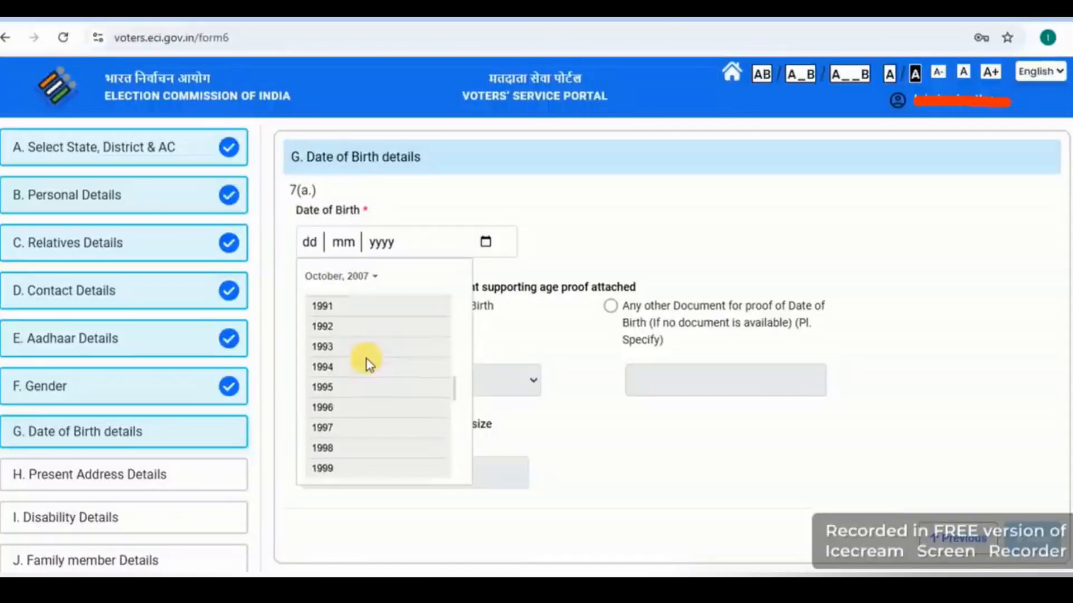
click(324, 316)
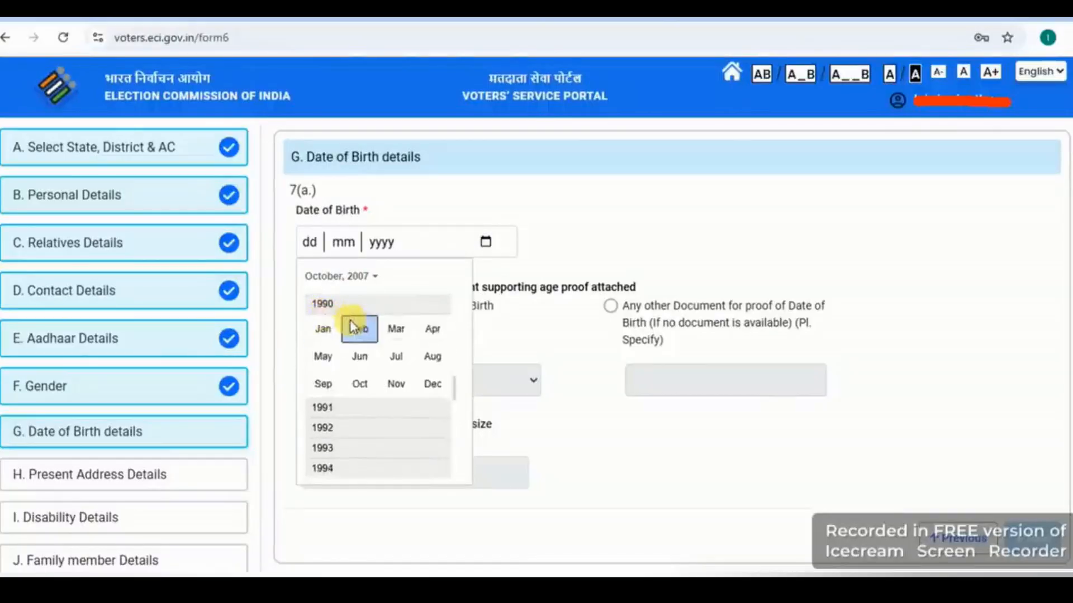
click(321, 328)
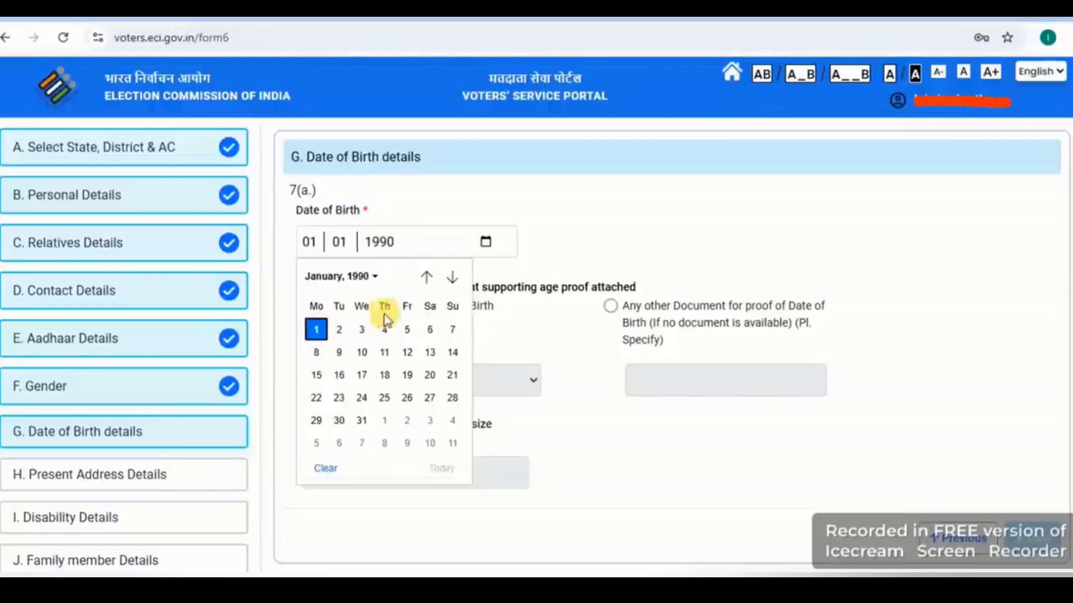
click(317, 331)
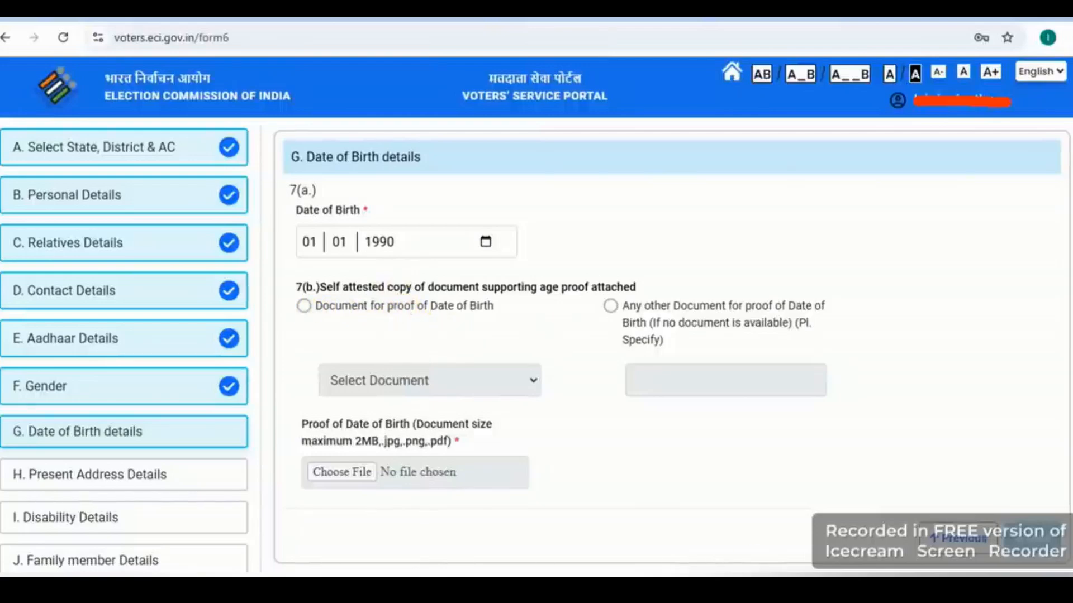
Attach aadhar1.jpg as Aadhaar Card date-of-birth proof and continue to Present Address Details.
click(303, 305)
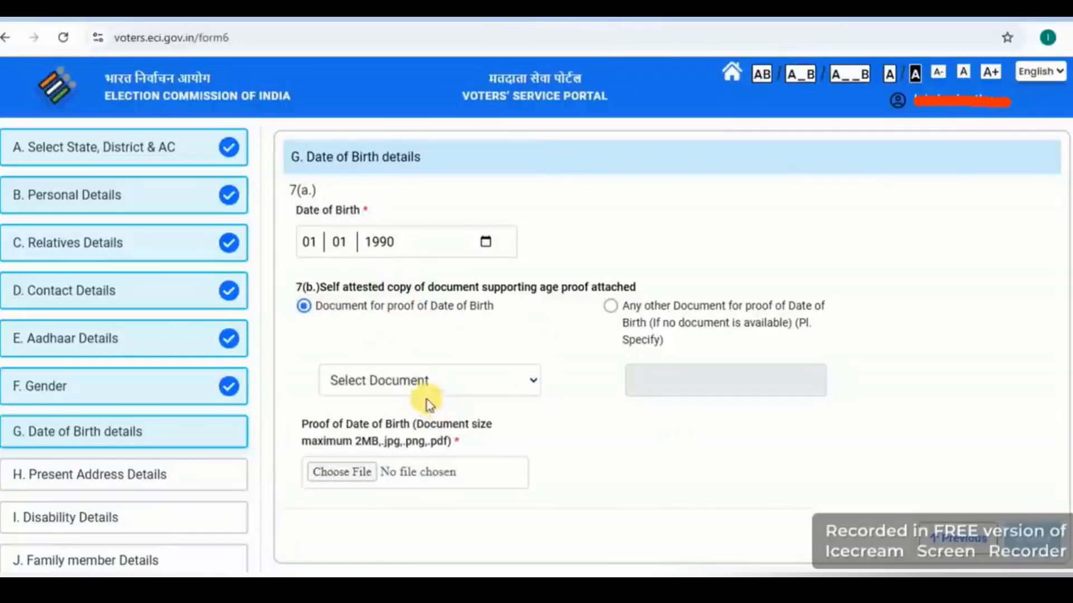
click(453, 383)
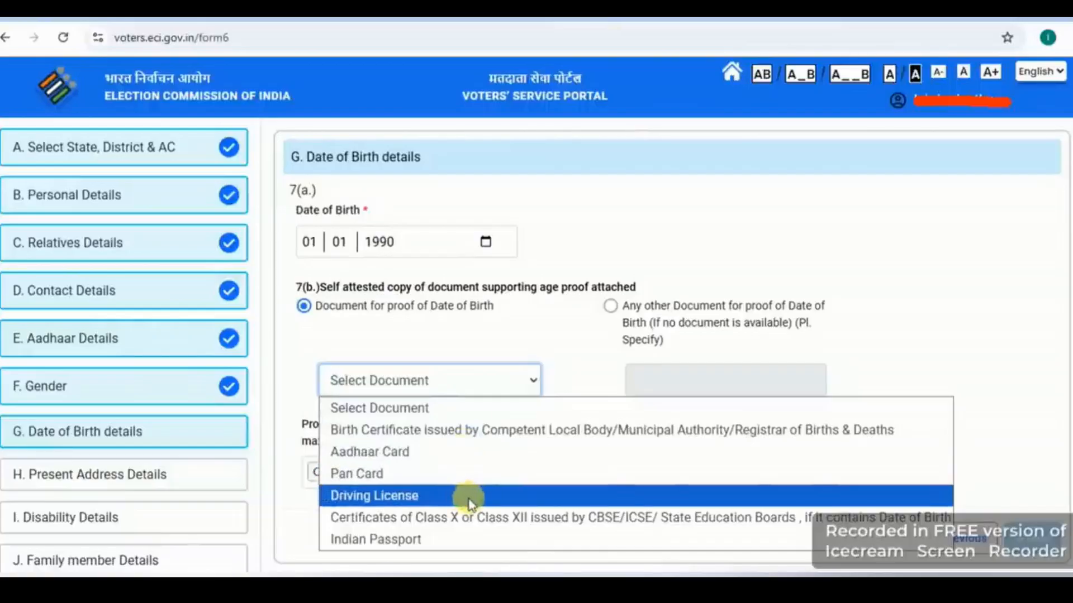
click(471, 452)
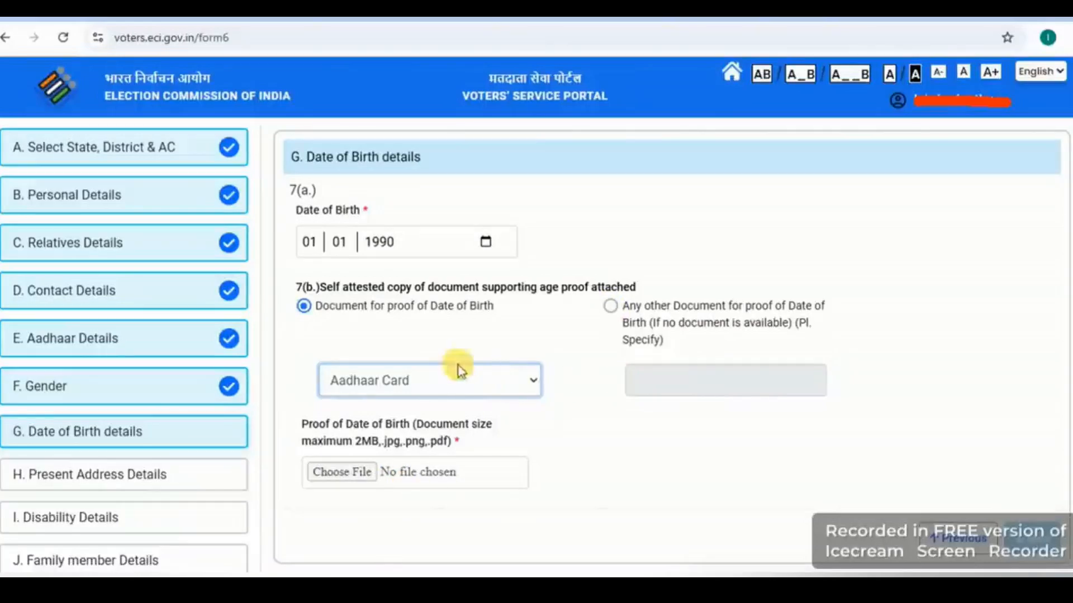
click(453, 383)
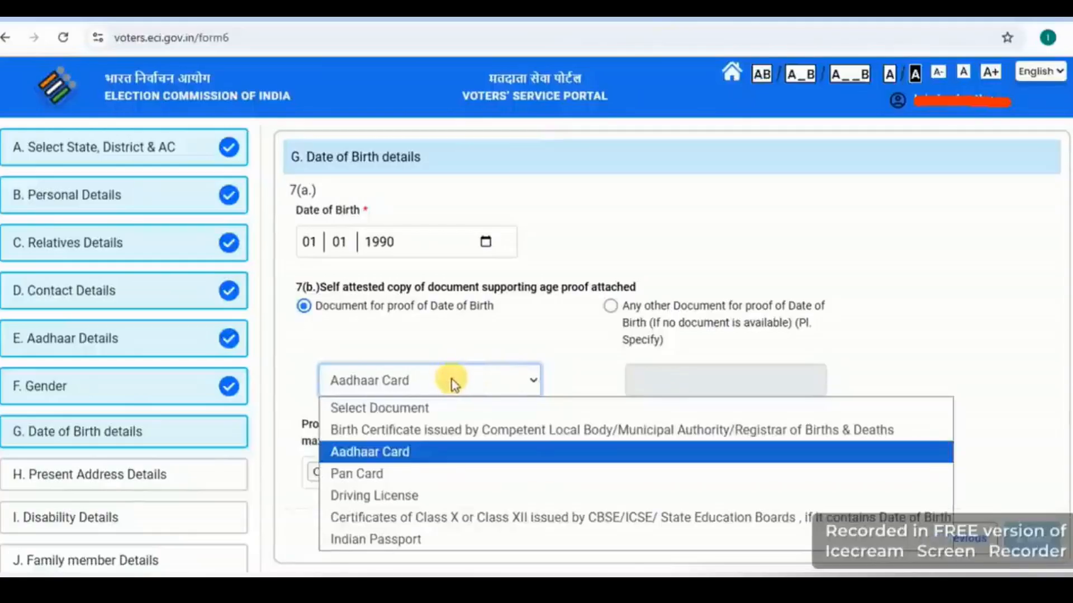
click(454, 383)
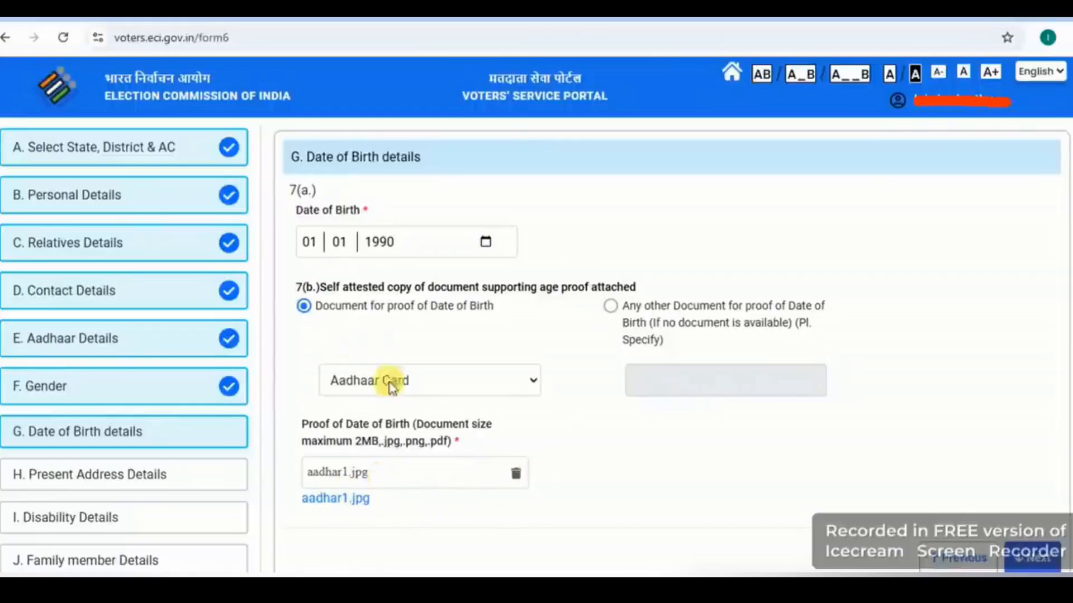
click(1029, 558)
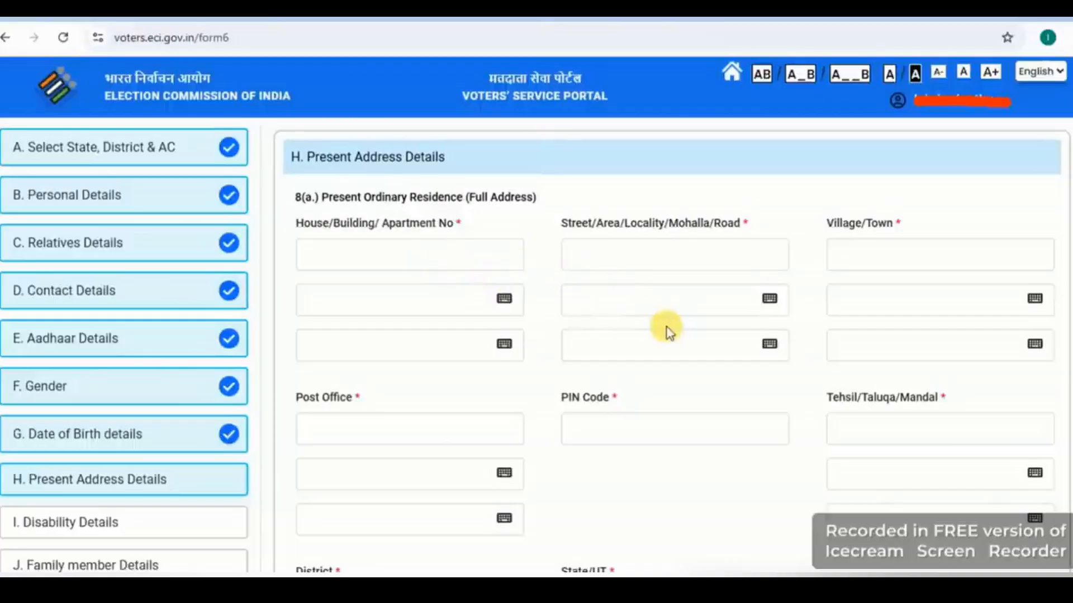
Enter street 'makkal' and village/town 'sanam' so their Tamil and Telugu versions generate.
click(439, 253)
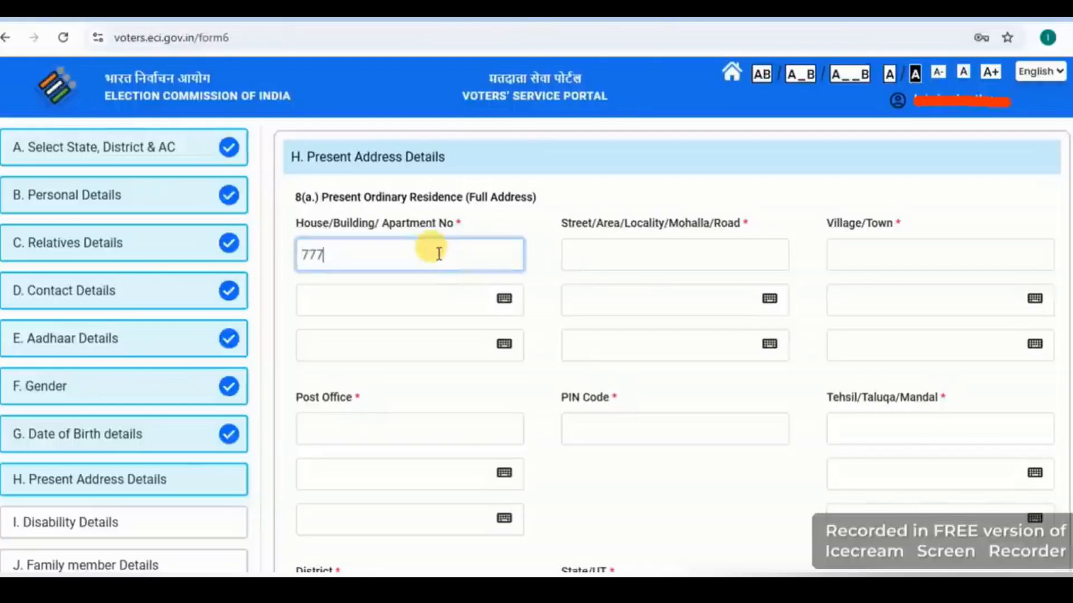
click(602, 252)
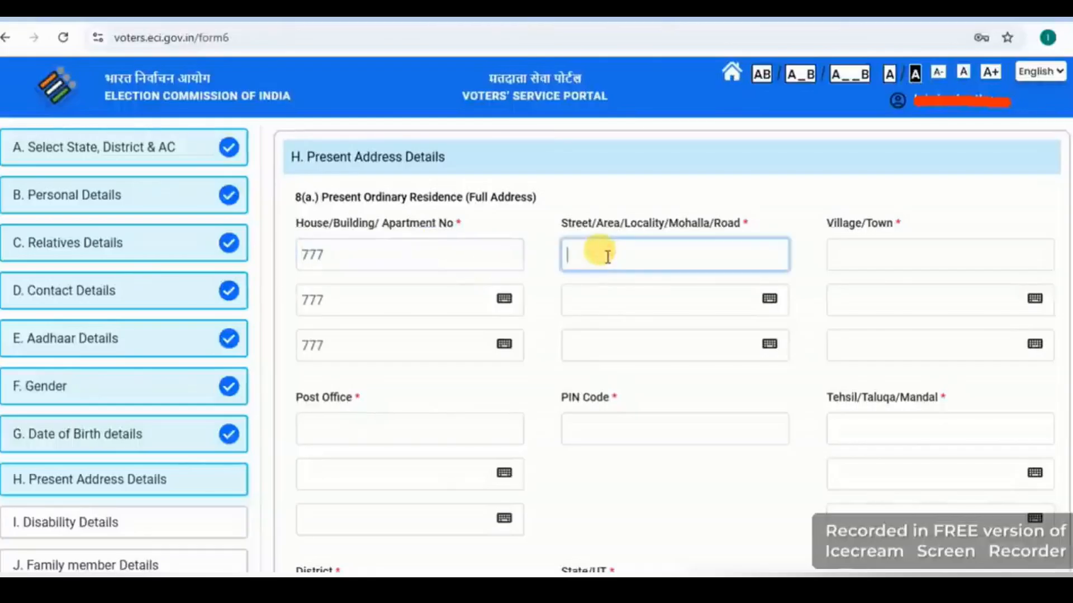
text(makkal)
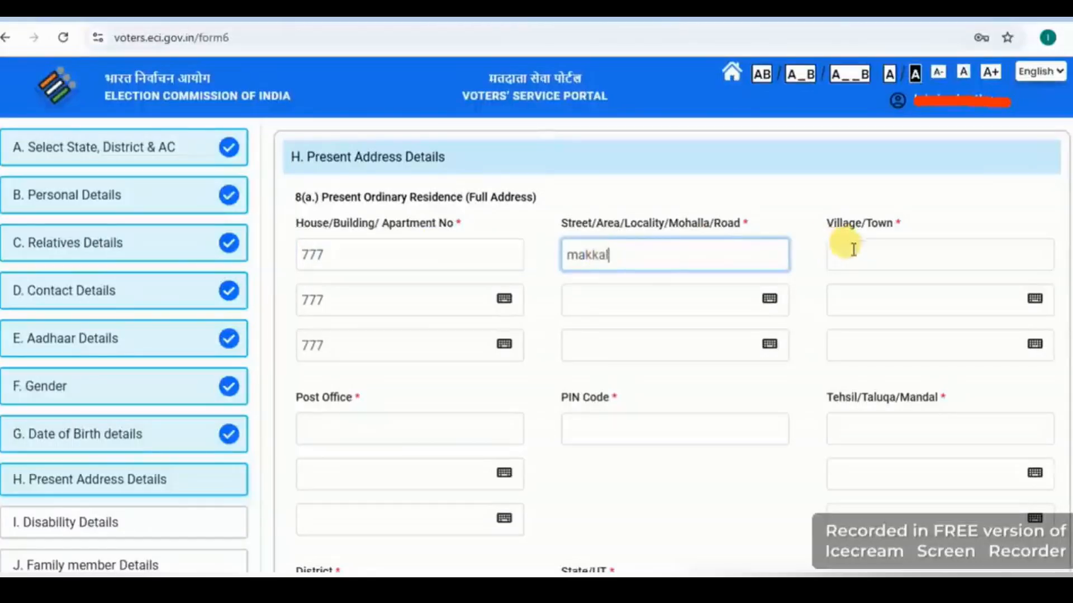
click(861, 249)
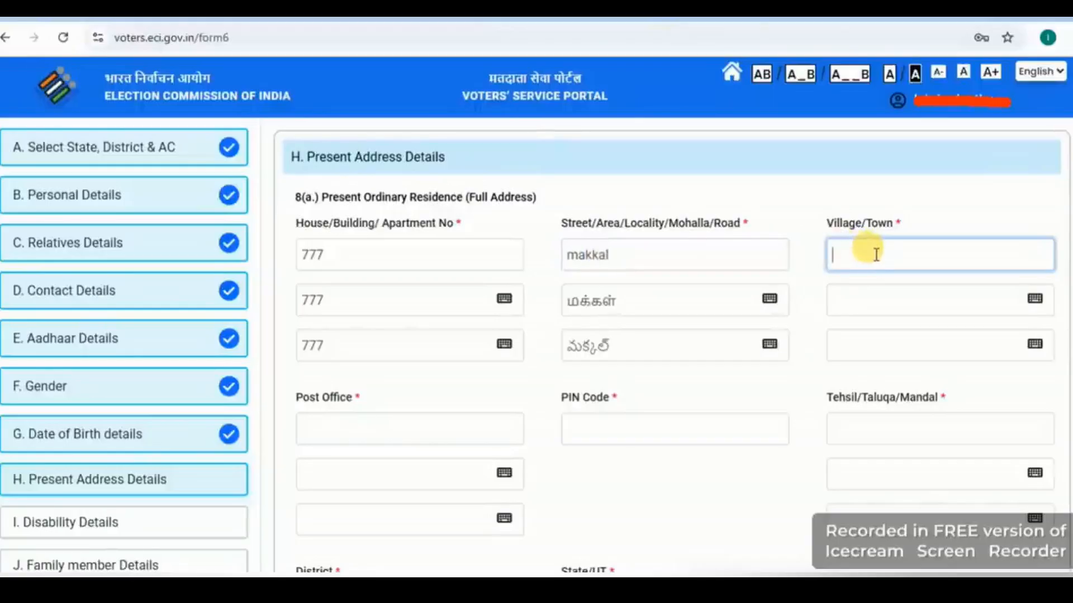
text(sana)
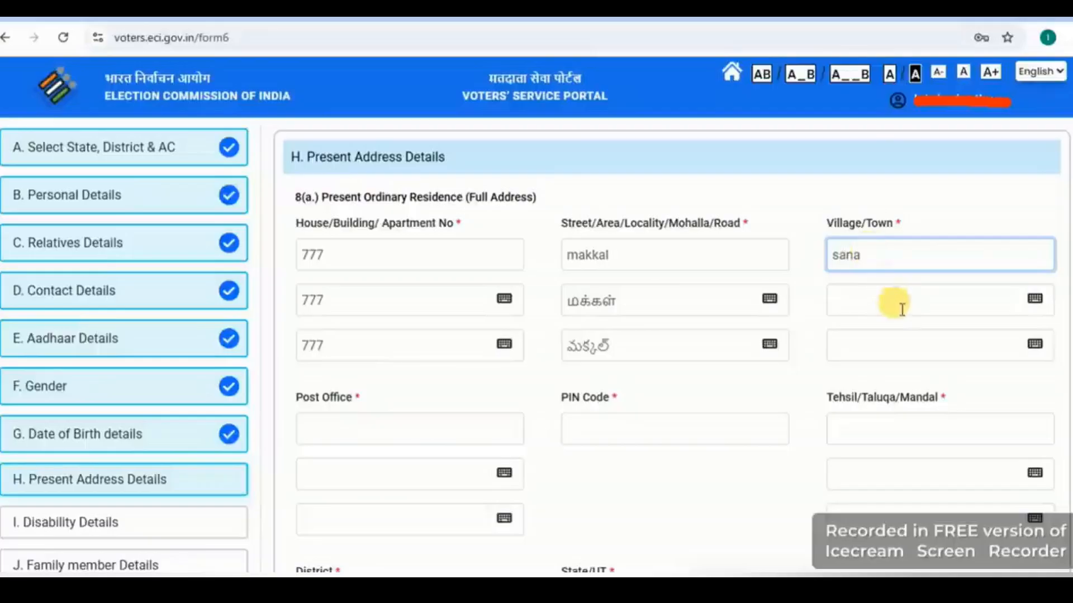
click(829, 302)
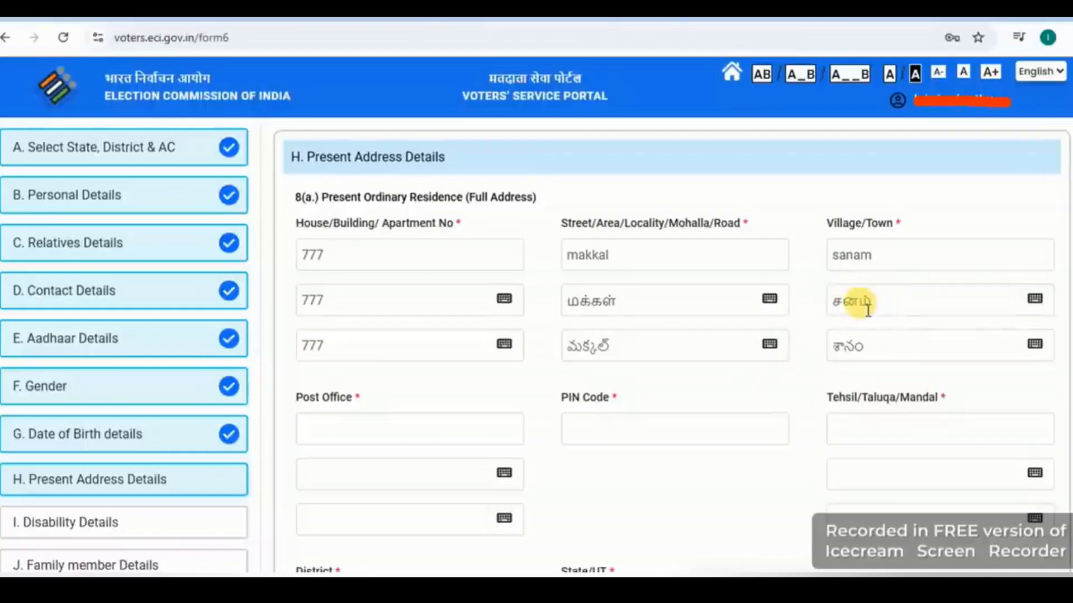
Correct the Tamil village/town name to சானம்ப using the Tamil on-screen keyboard.
click(847, 302)
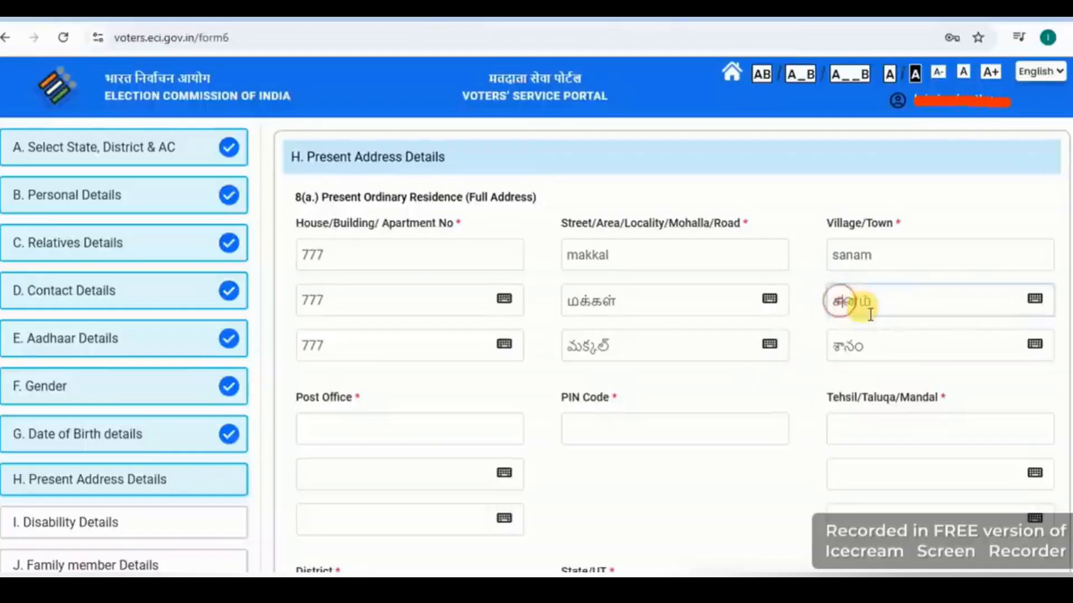
click(1034, 299)
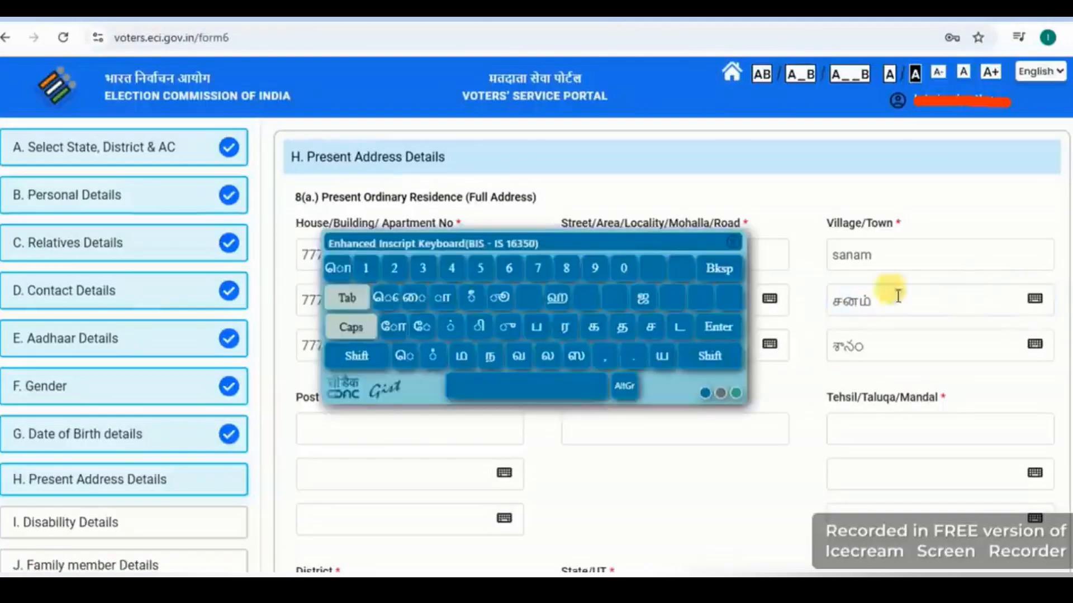
click(838, 300)
drag(841, 302, 835, 300)
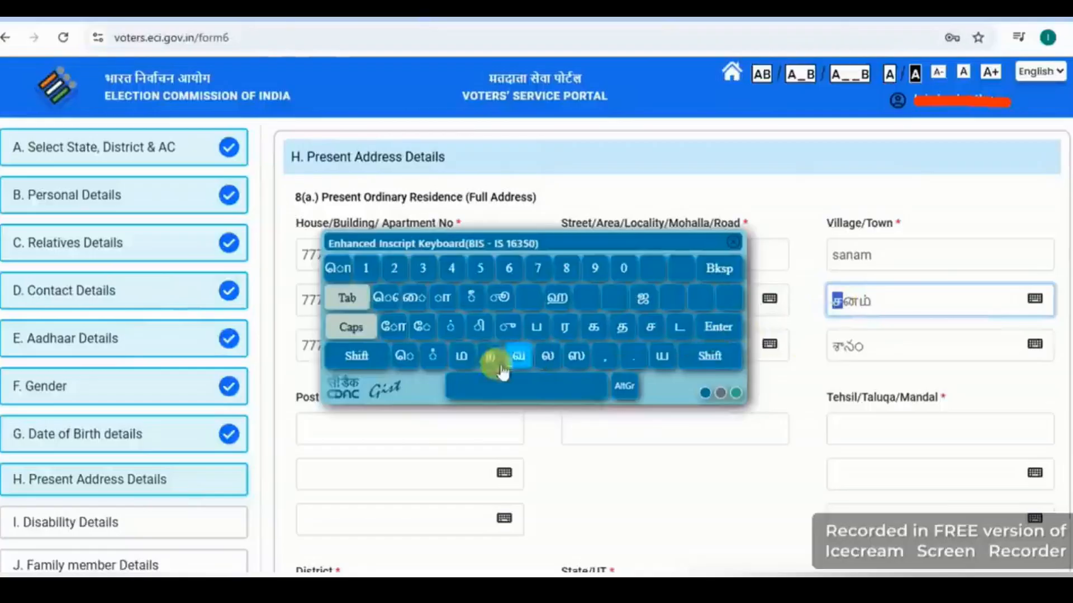
click(844, 303)
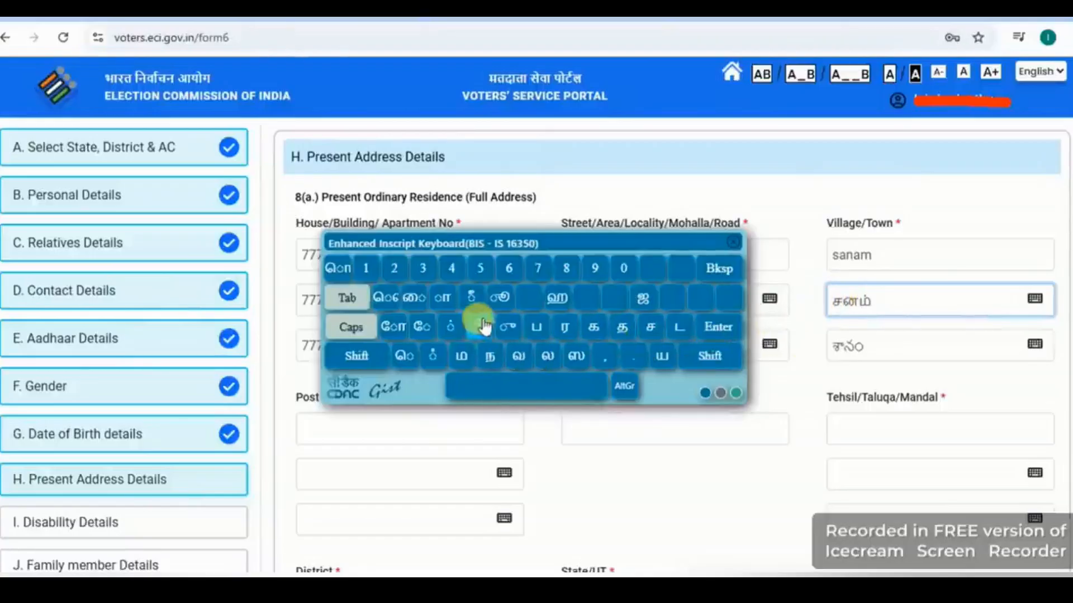
click(445, 300)
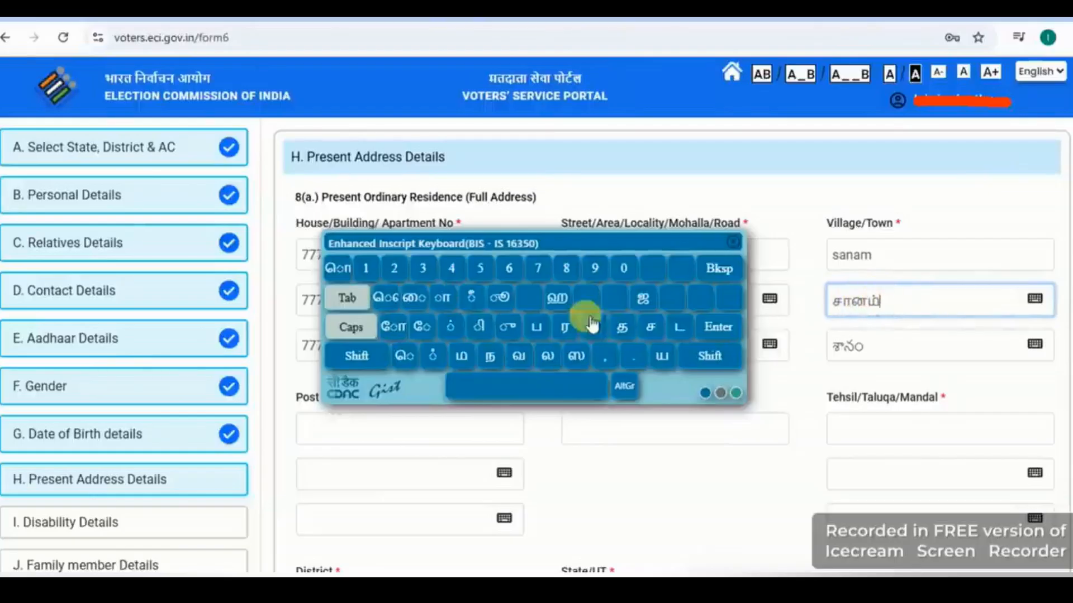
click(538, 327)
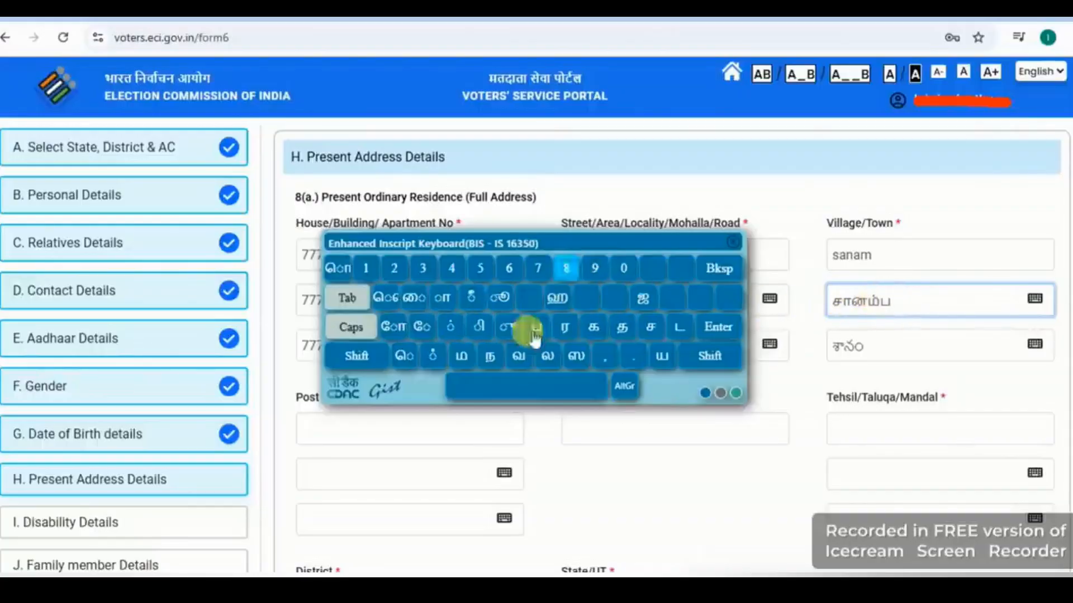
click(714, 554)
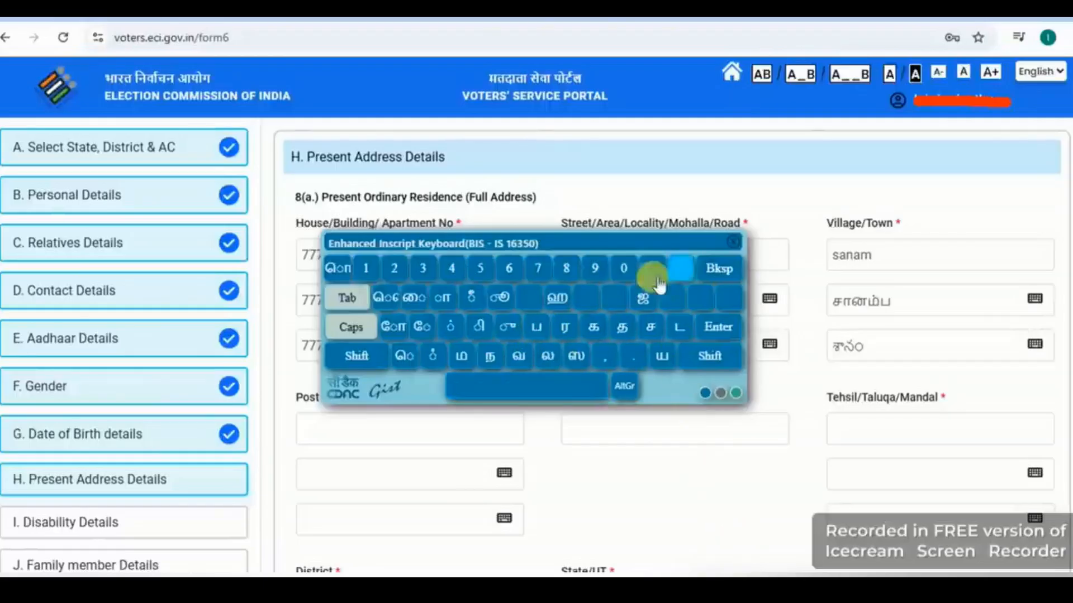
click(732, 242)
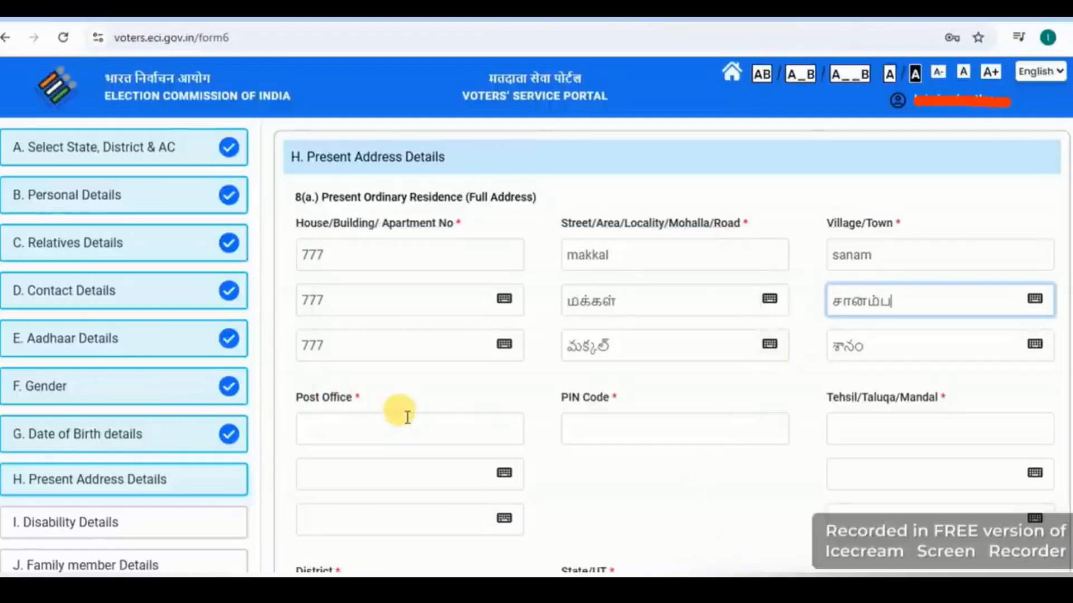
Fill the present address with post office bodi, PIN code 635001 and tehsil talksi.
click(404, 423)
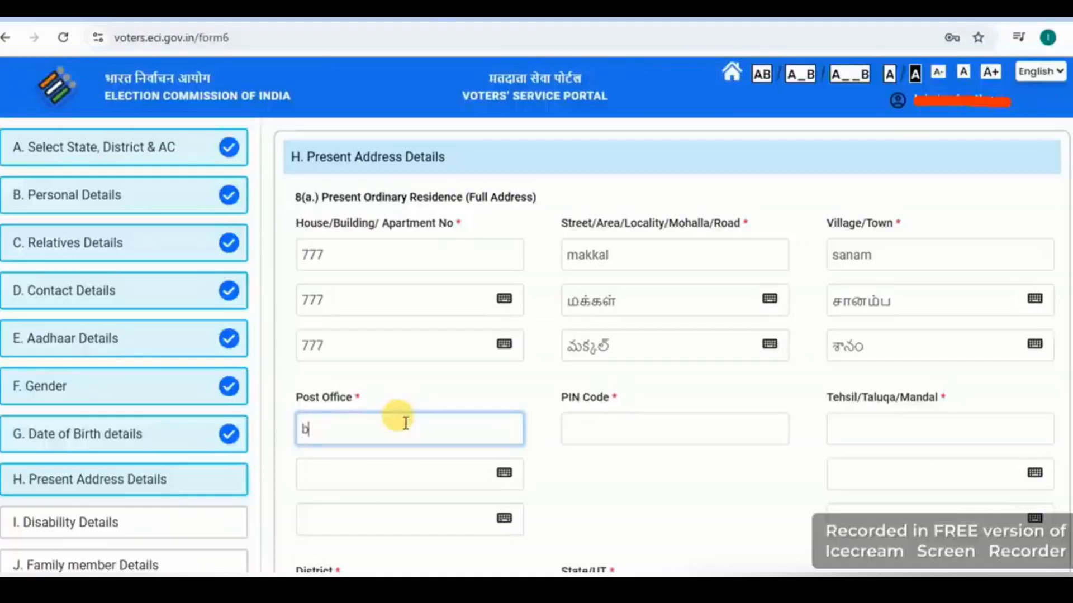
click(567, 448)
click(625, 428)
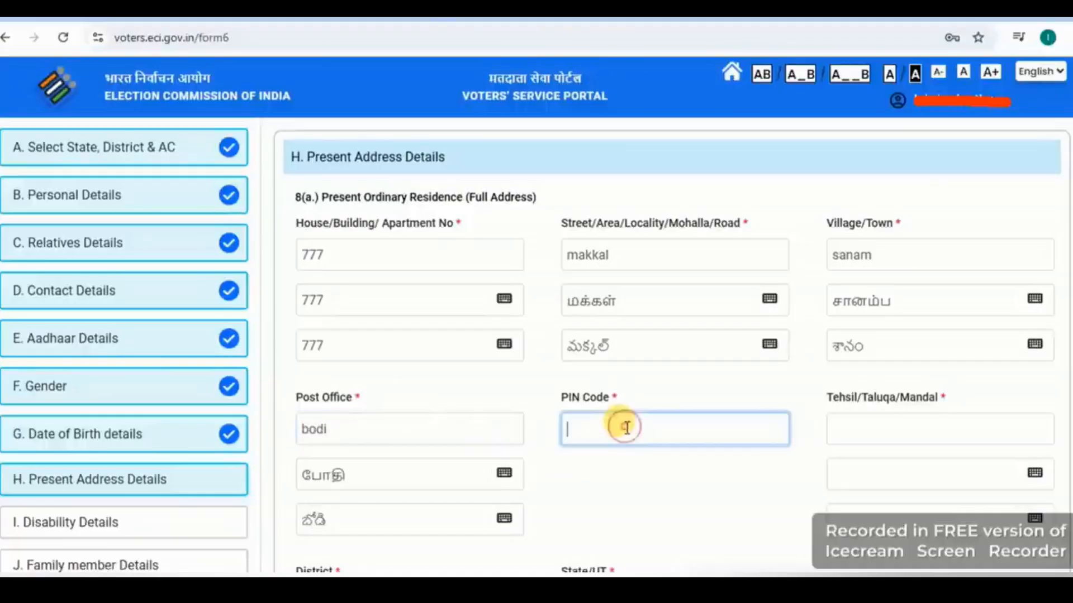
text(63500)
text(1)
click(860, 428)
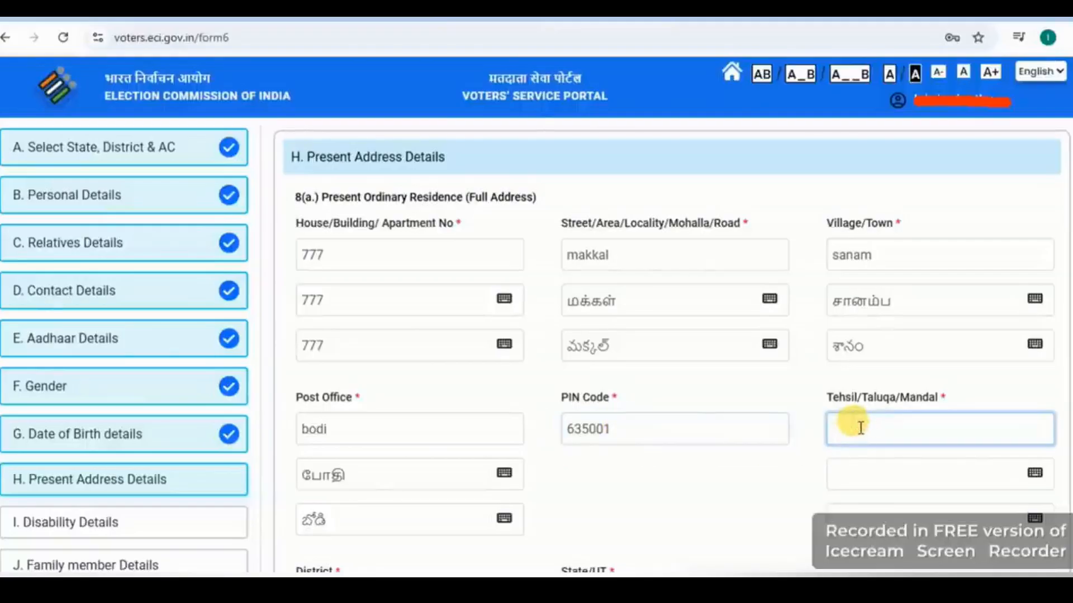
text(talksi)
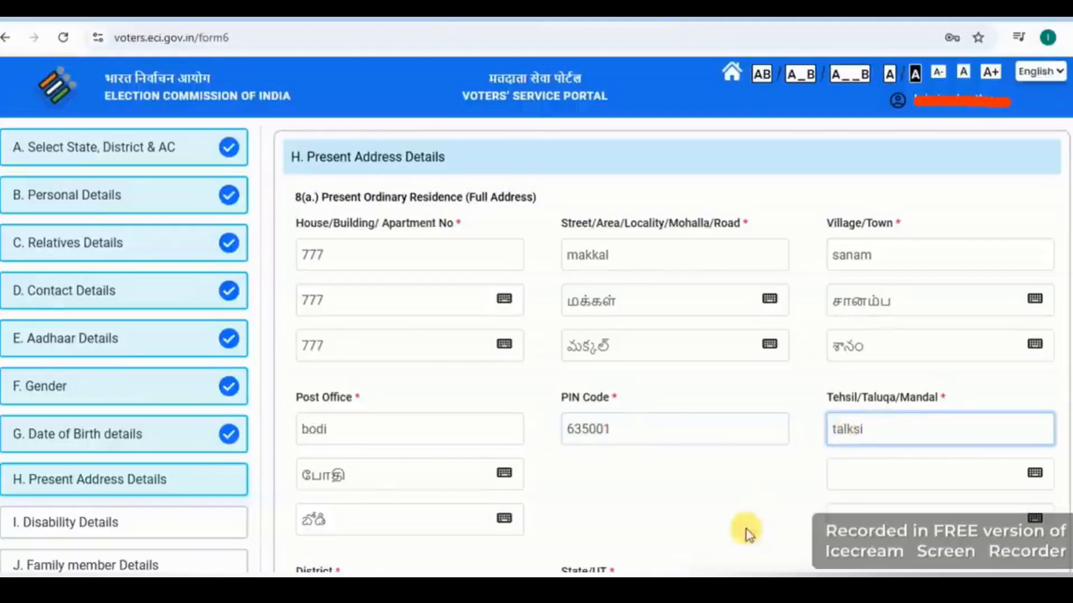
scroll(734, 530, down, 5)
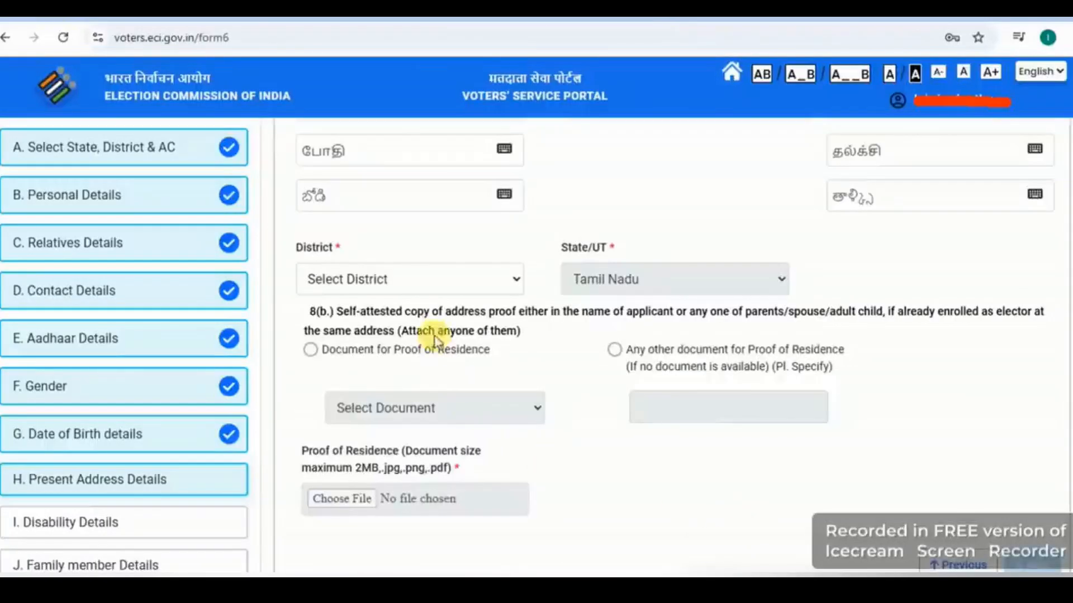
Set the district to Krishnagiri and opt to provide a proof-of-residence document.
click(451, 286)
click(431, 328)
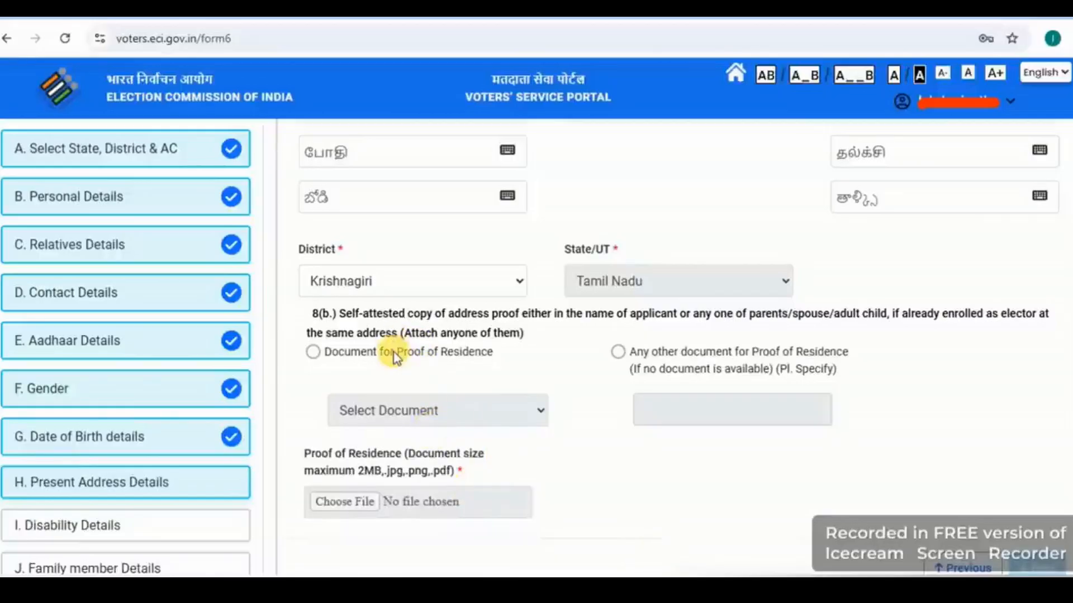
click(314, 353)
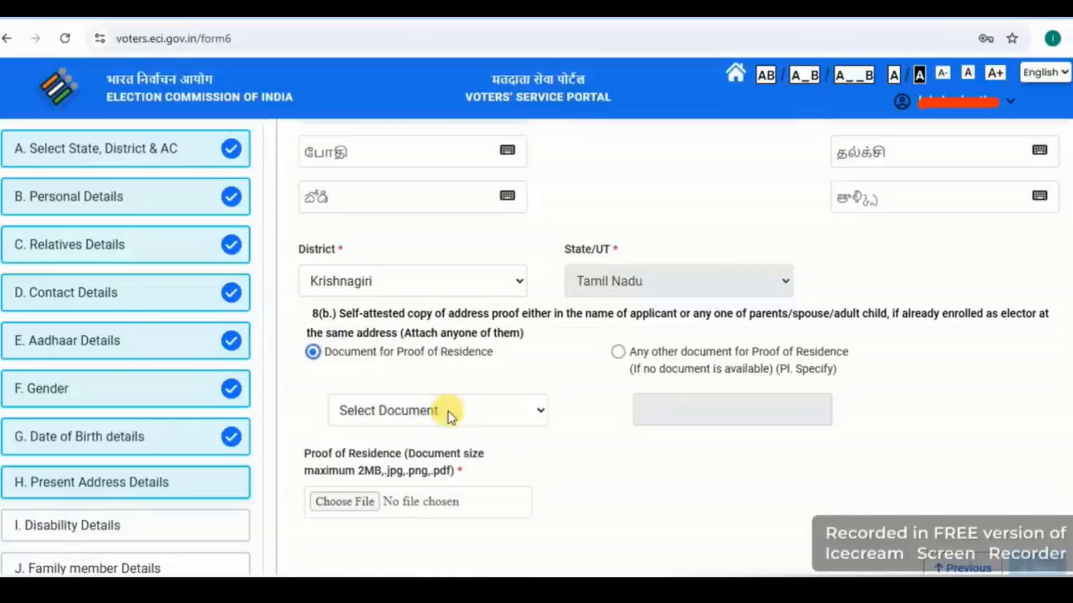
Choose Aadhaar Card as the residence proof and attach aadhar1.jpg.
click(467, 412)
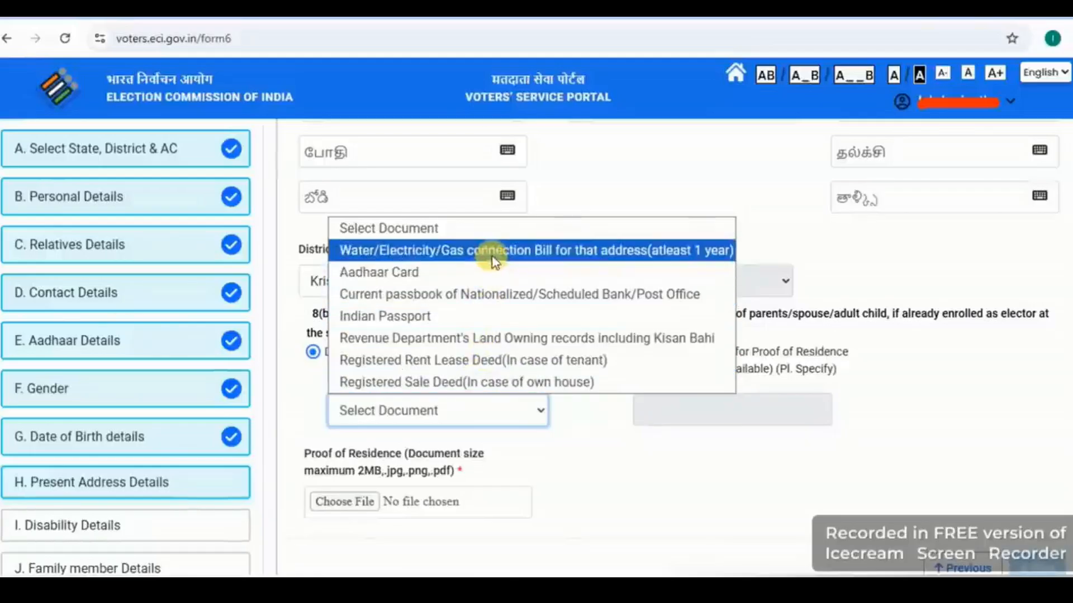
click(608, 420)
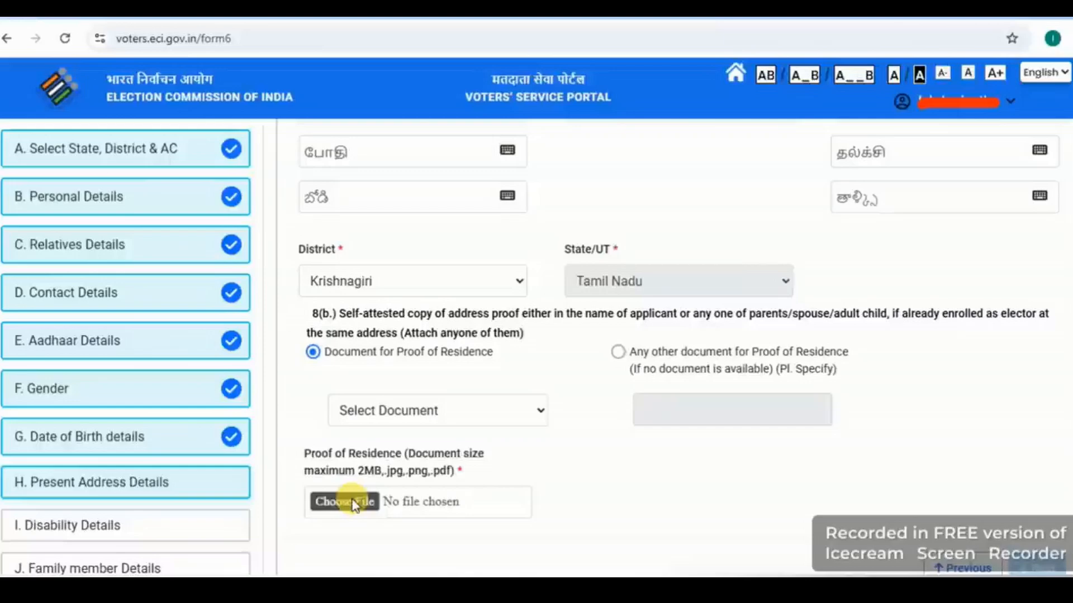
click(451, 419)
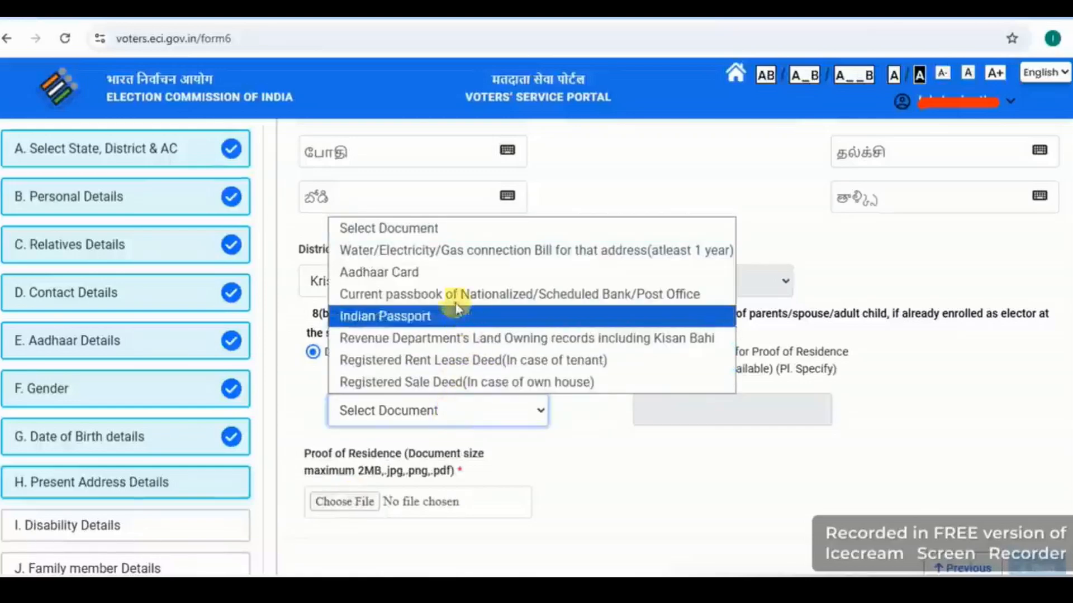
click(452, 274)
scroll(541, 416, down, 1)
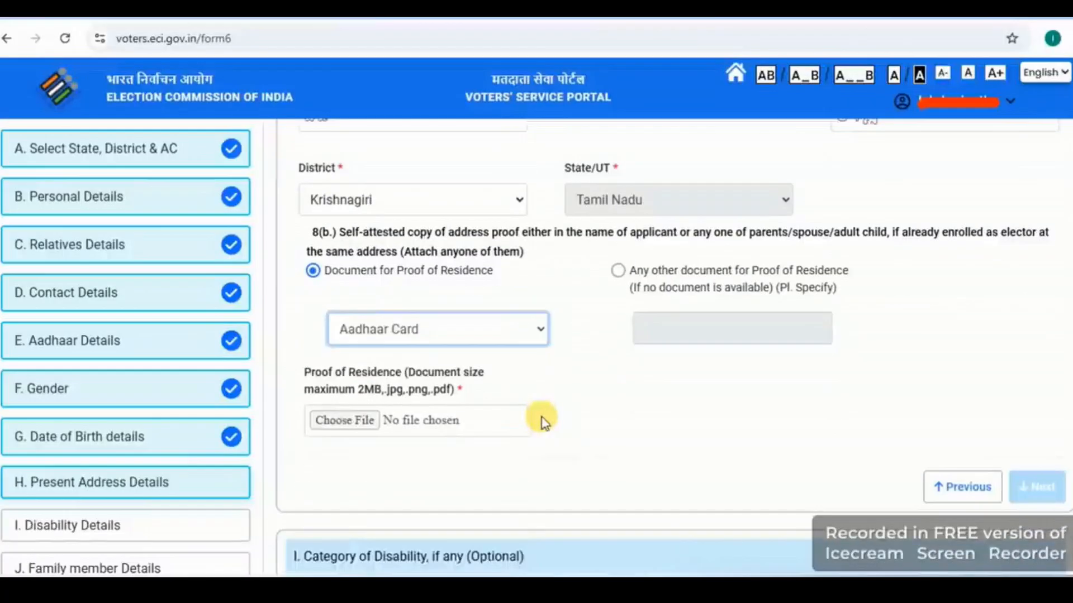
click(369, 426)
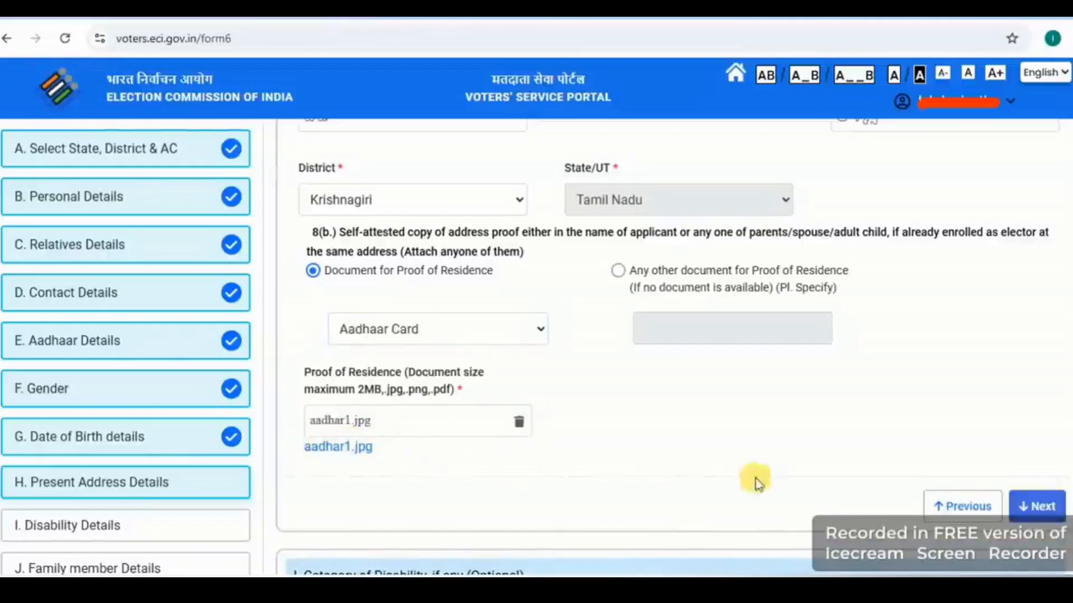
click(1040, 509)
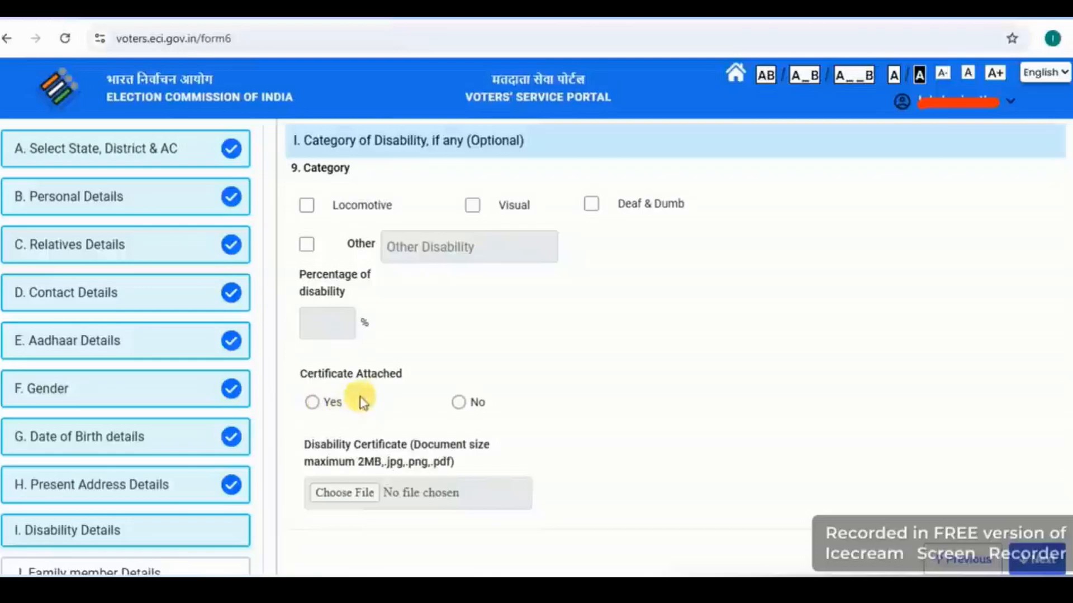
Leave the optional disability certificate unattached and save the Disability Details section.
click(345, 500)
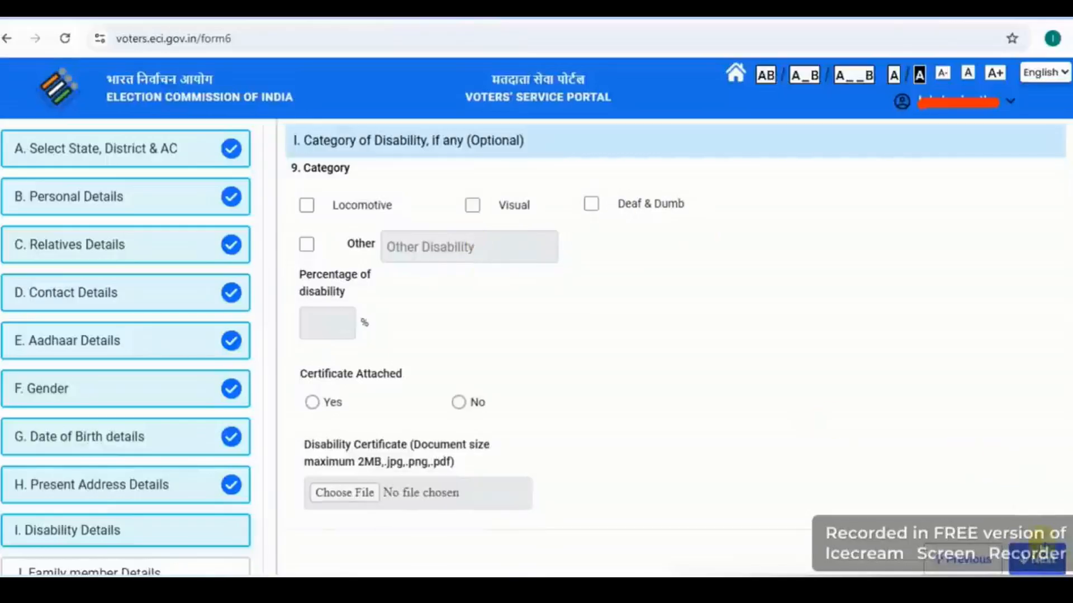
click(1036, 561)
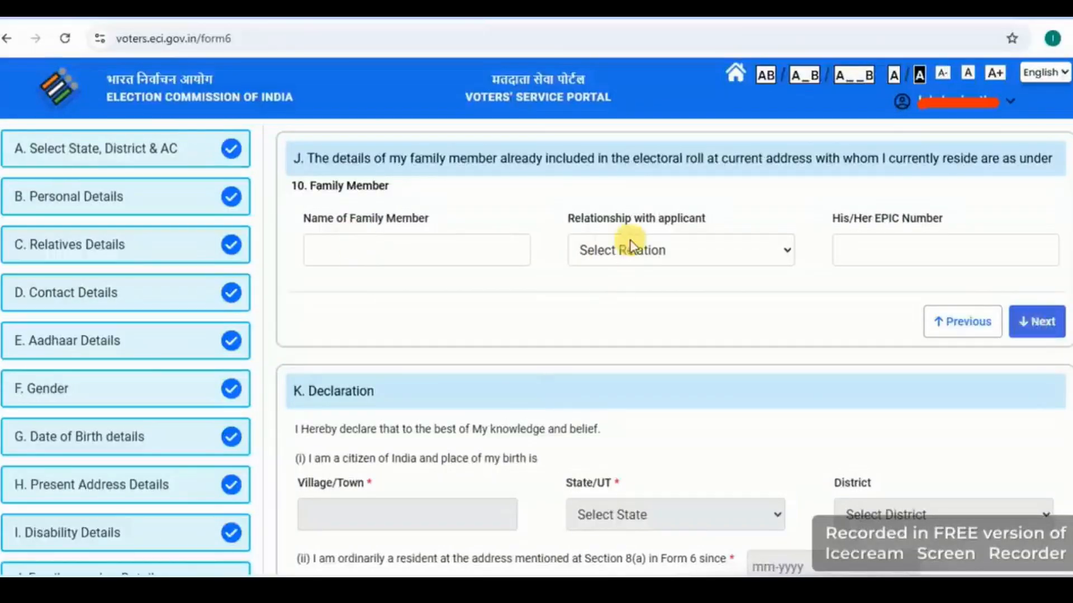
Leave the family member details empty, resetting Relationship to Select Relation, and advance to Declaration.
click(413, 246)
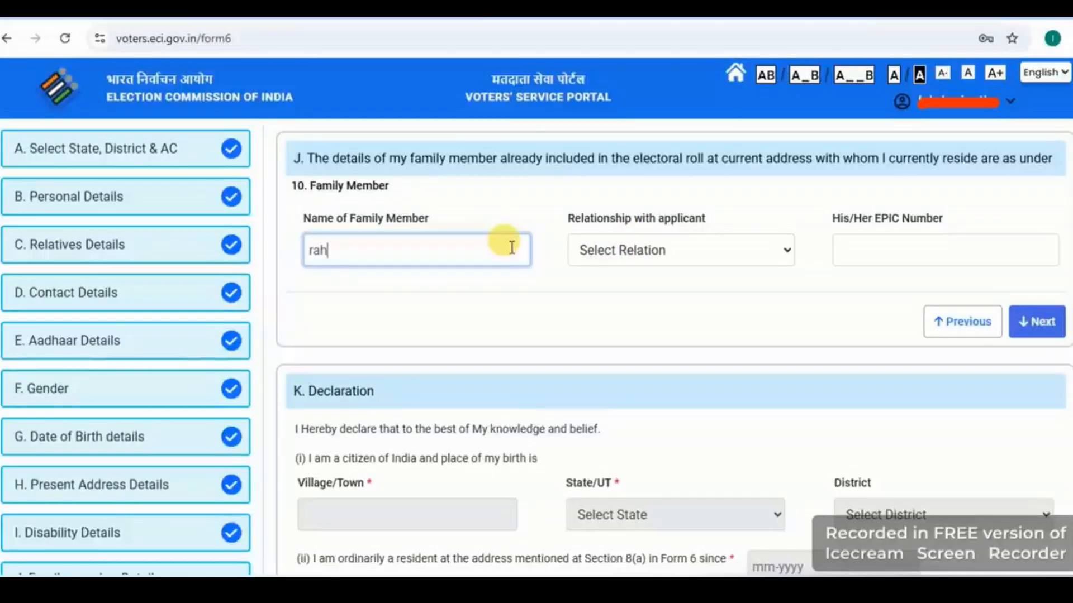
click(668, 250)
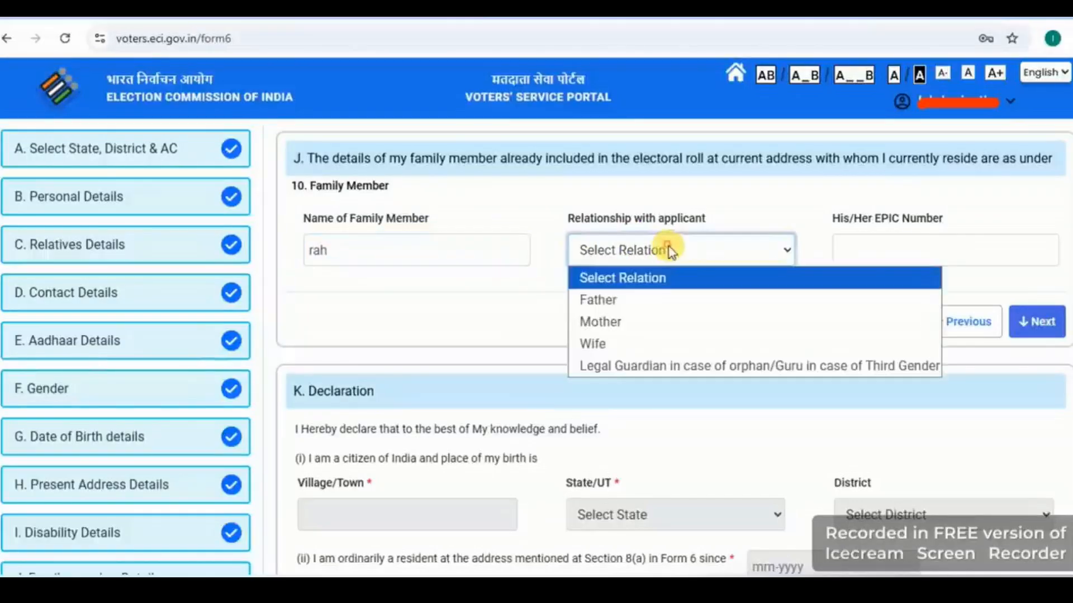
click(666, 299)
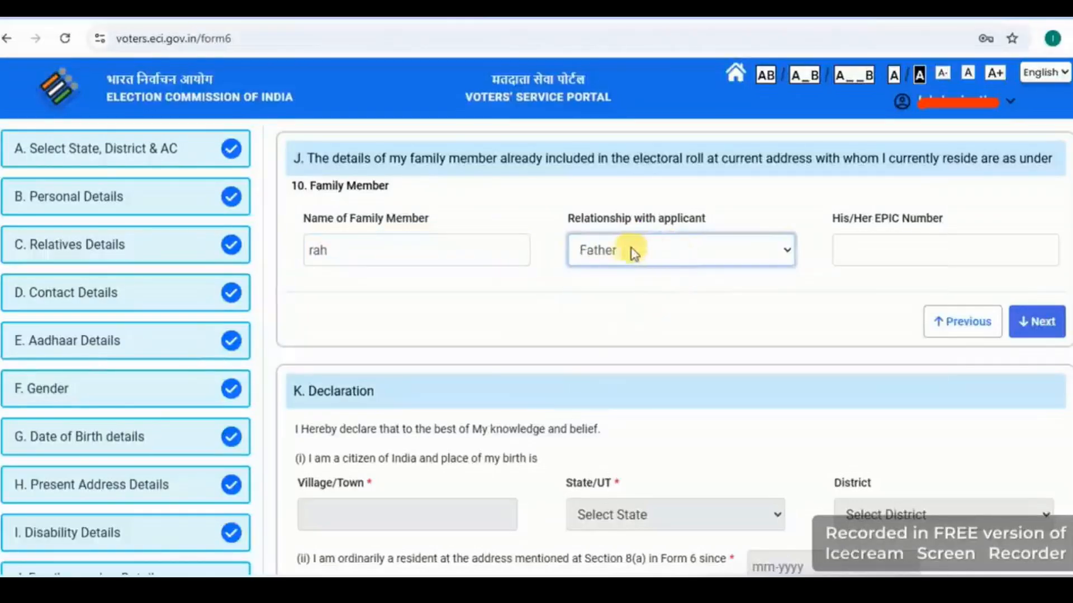
click(869, 249)
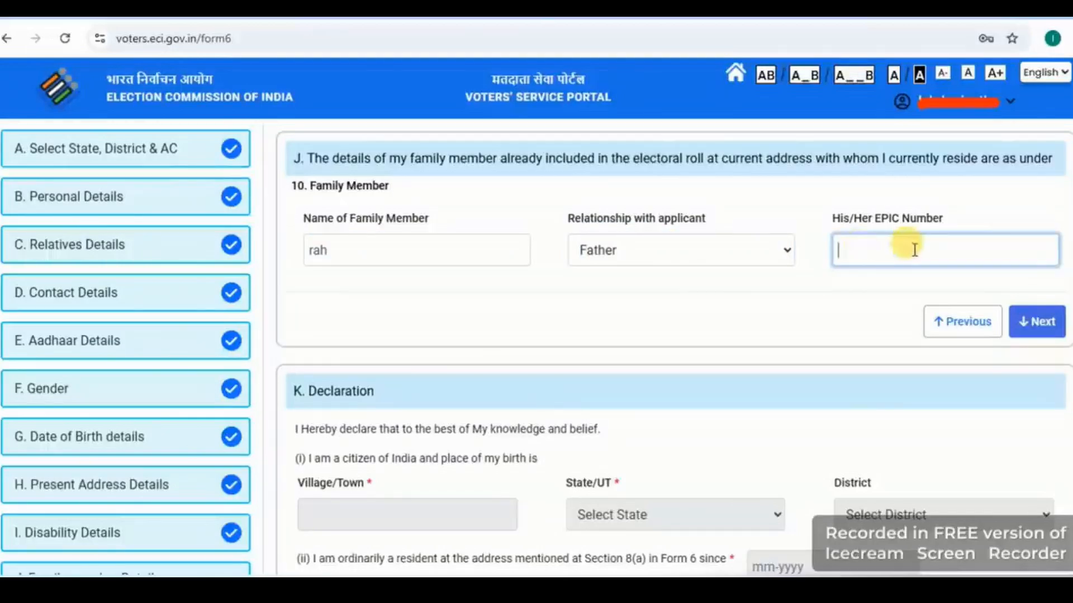
click(433, 251)
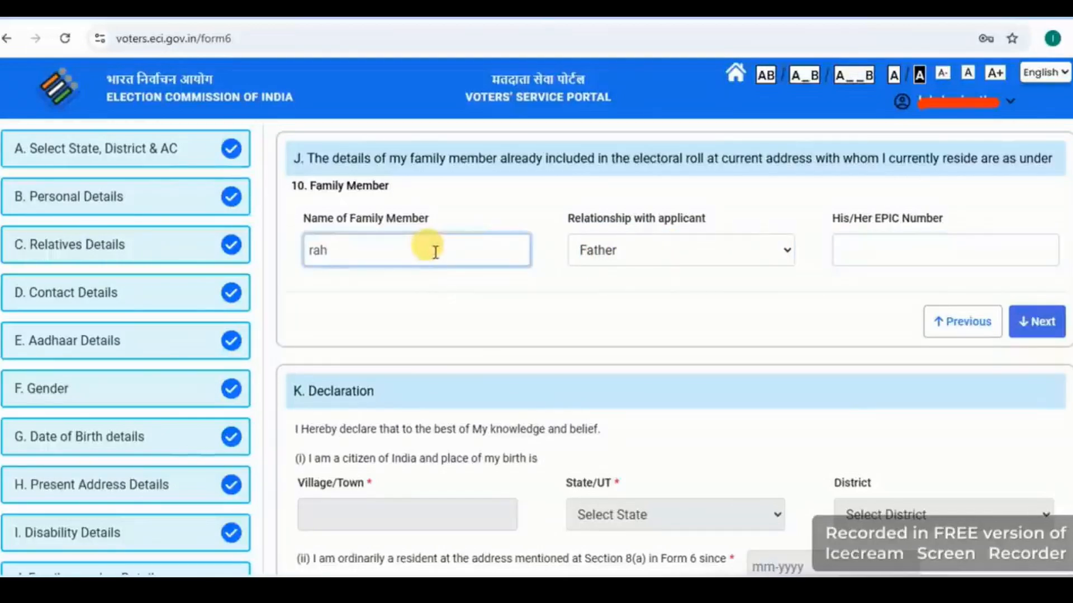
click(653, 265)
click(639, 284)
click(1022, 323)
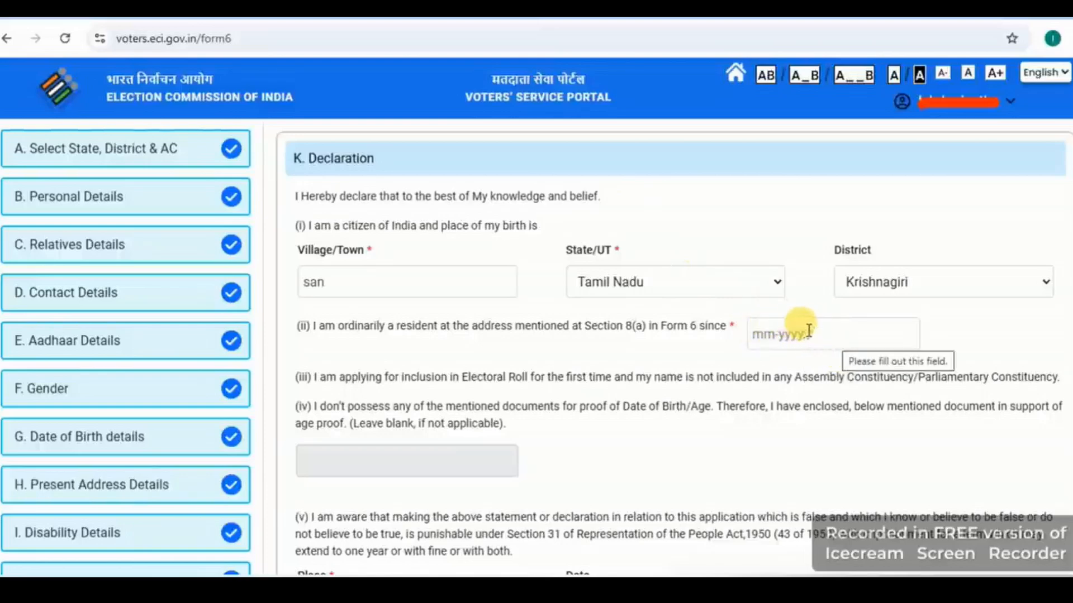
Complete the declaration with residence since January 1990 and place 'sad', and save it.
click(762, 333)
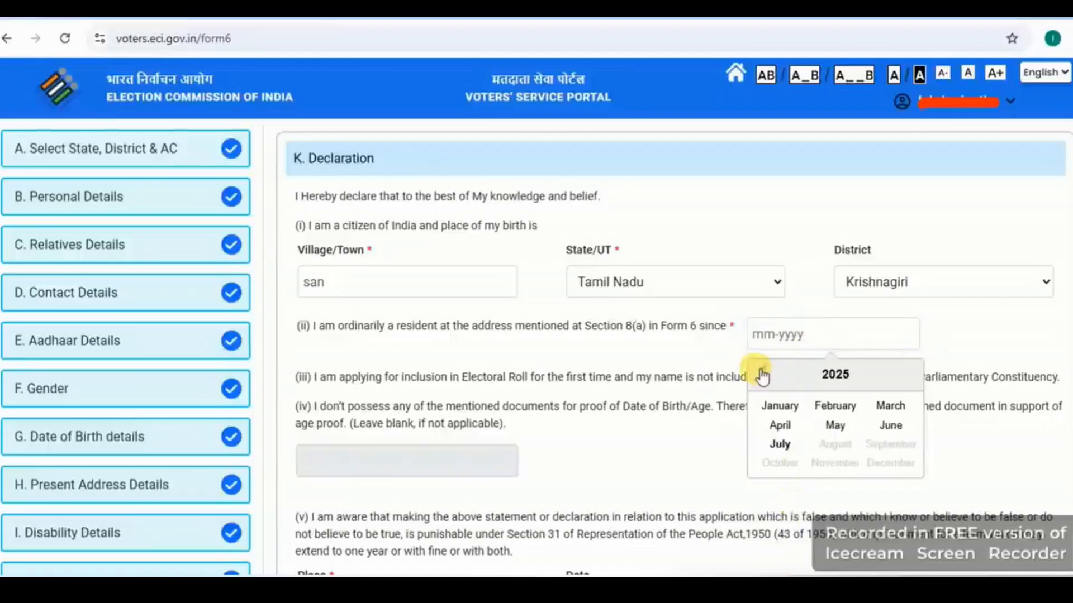
click(762, 370)
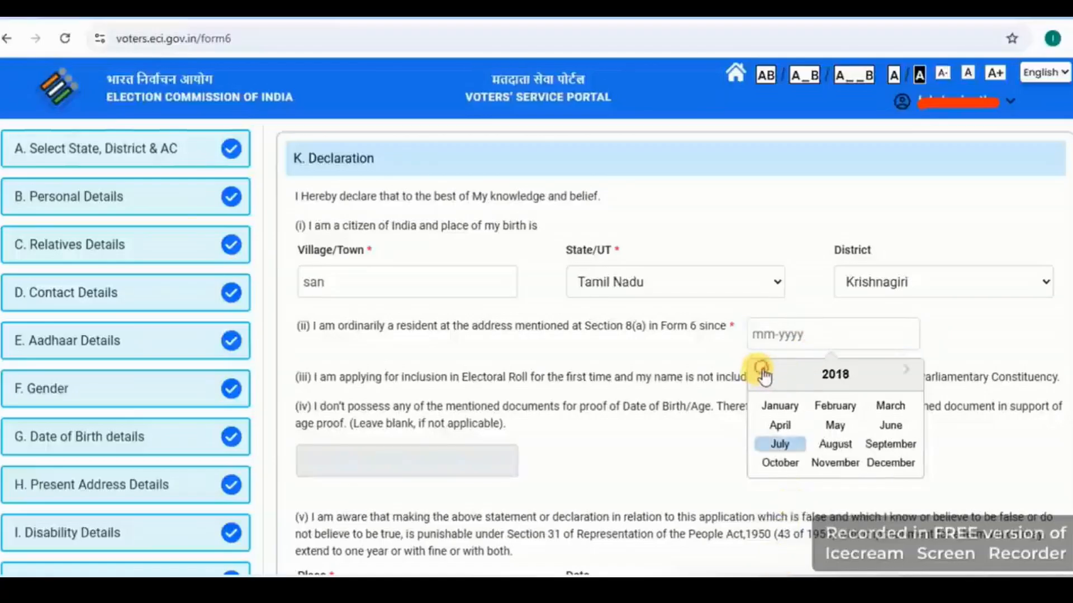
click(762, 371)
click(762, 371)
click(762, 371)
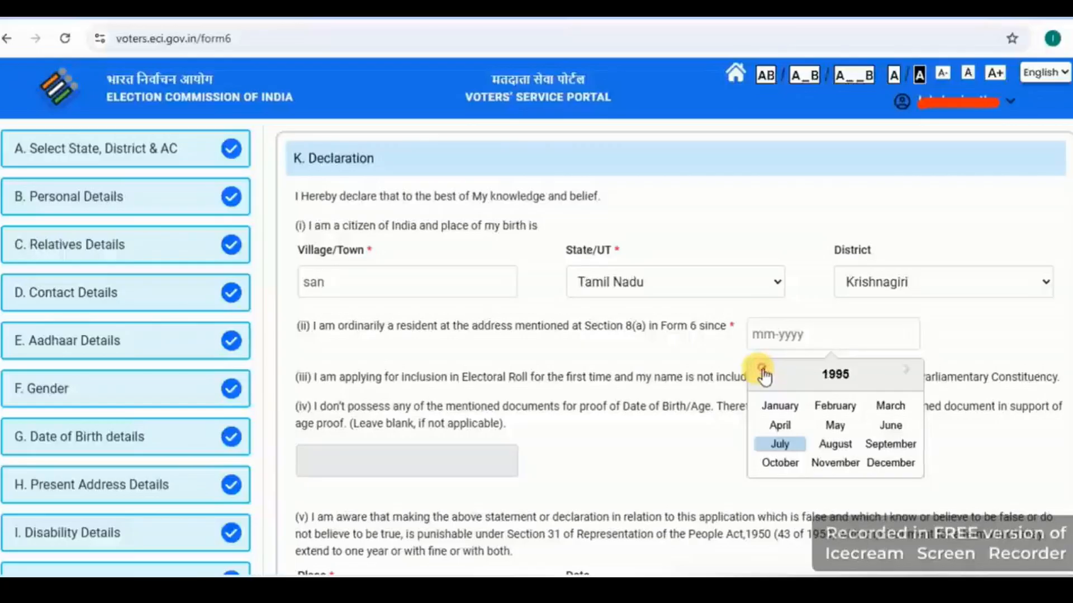
click(779, 406)
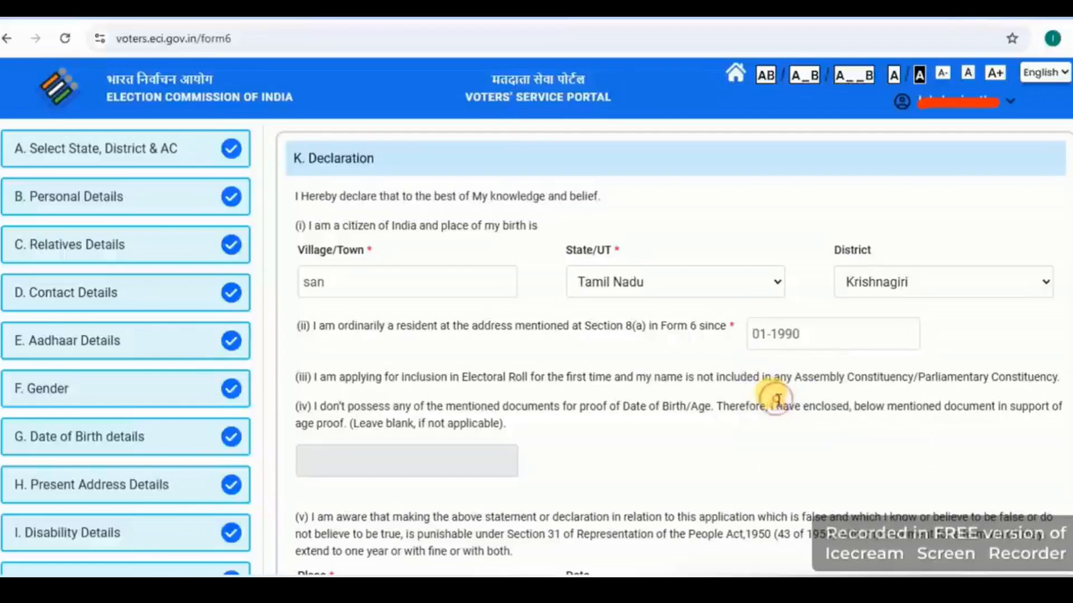
click(647, 450)
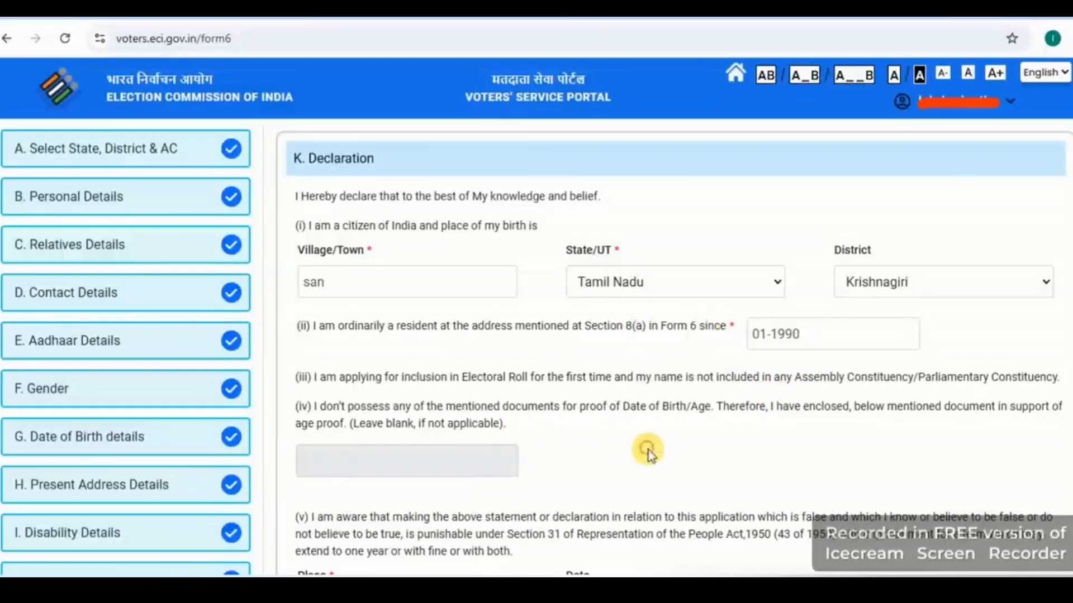
scroll(712, 481, down, 2)
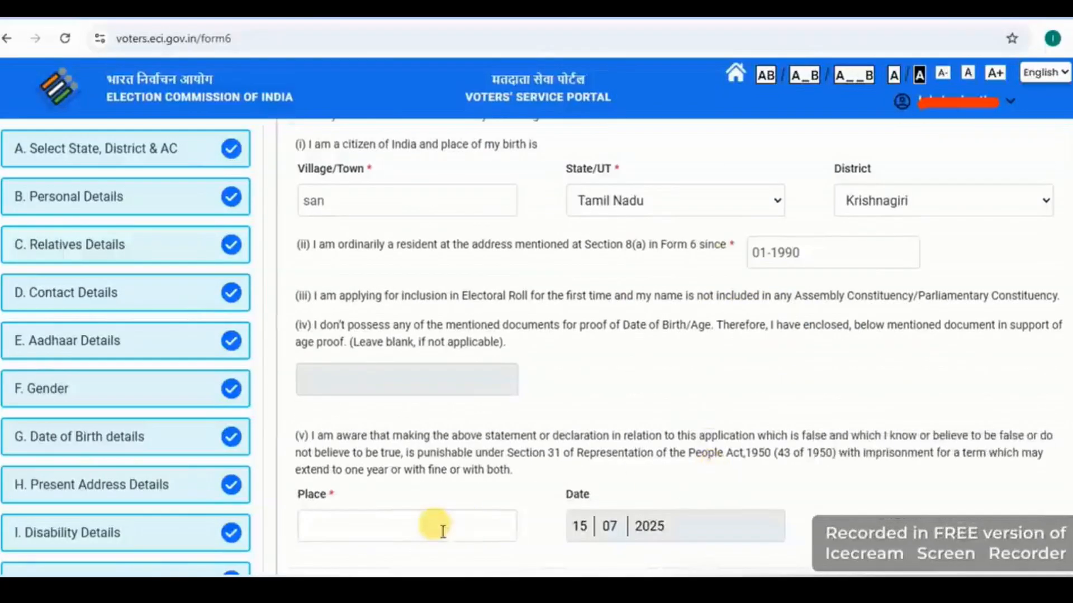
scroll(420, 526, down, 2)
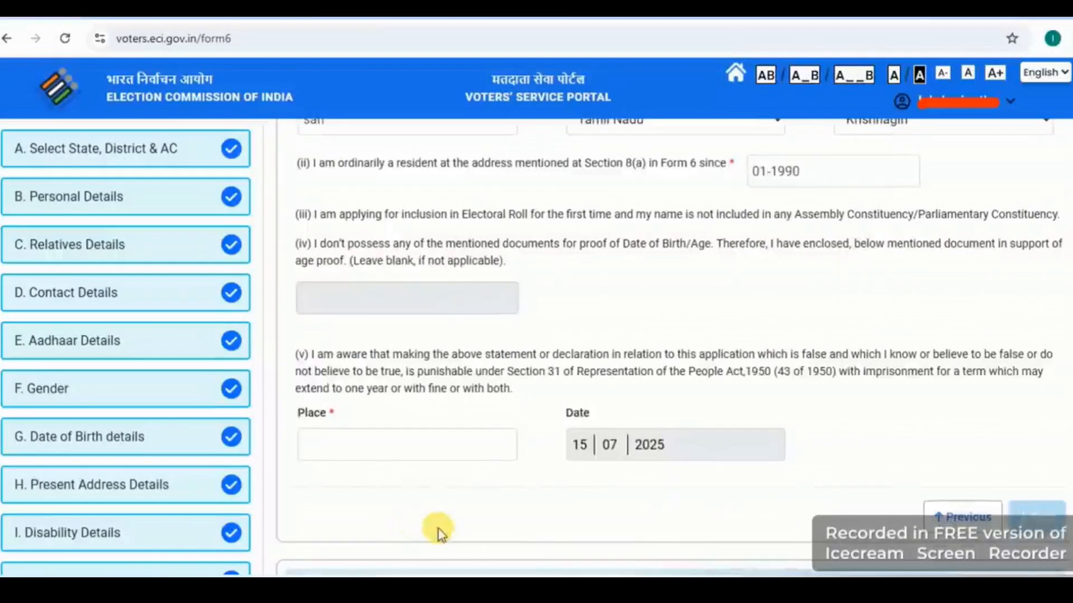
click(388, 436)
text(sad)
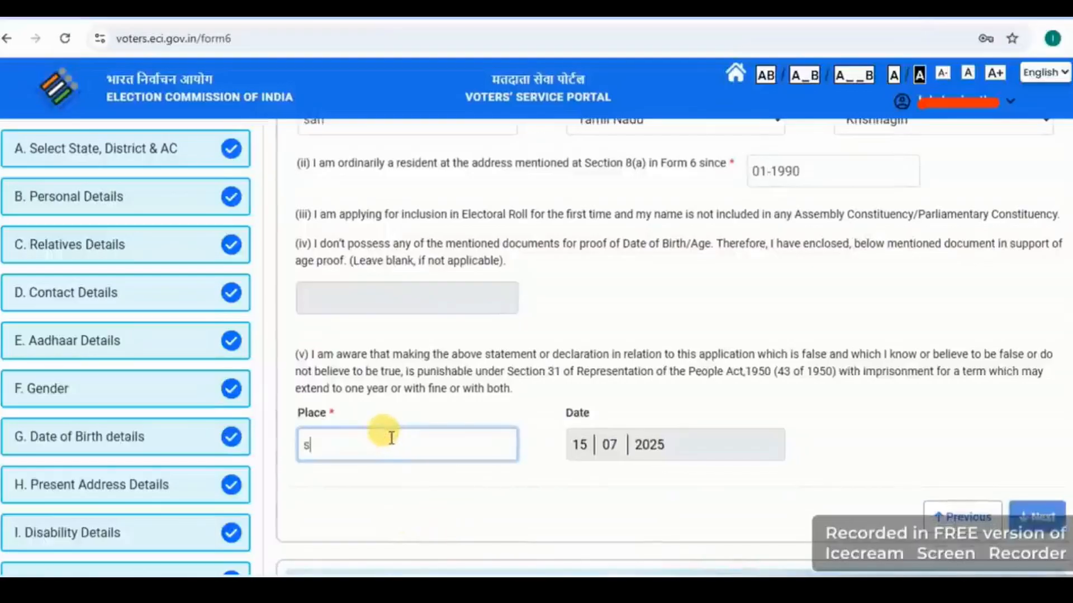
click(1051, 515)
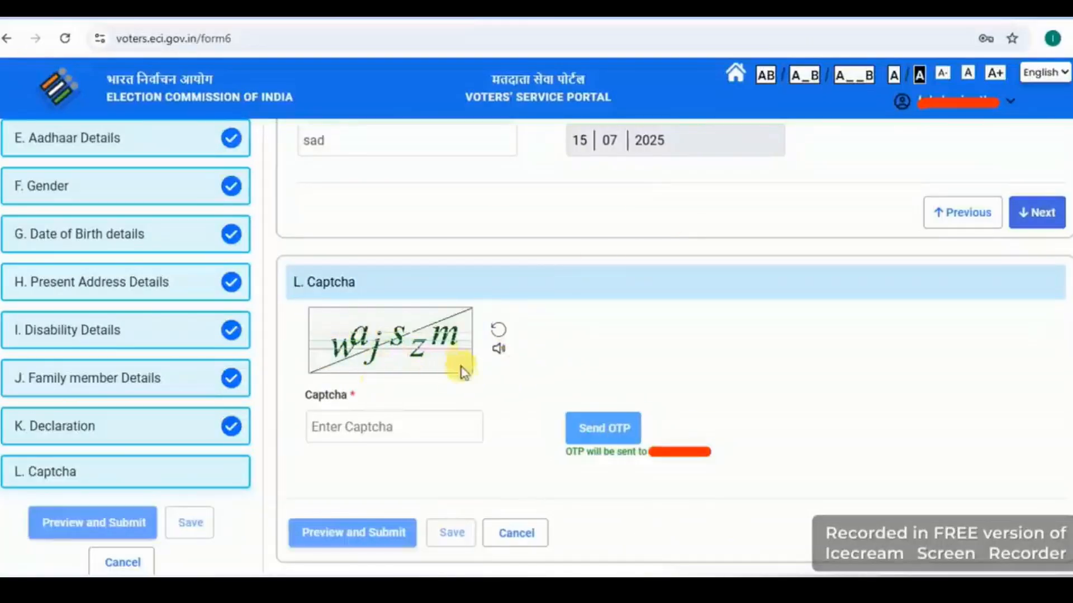
Refresh the captcha, enter the received OTP, and bring up the Form-6 preview.
click(497, 330)
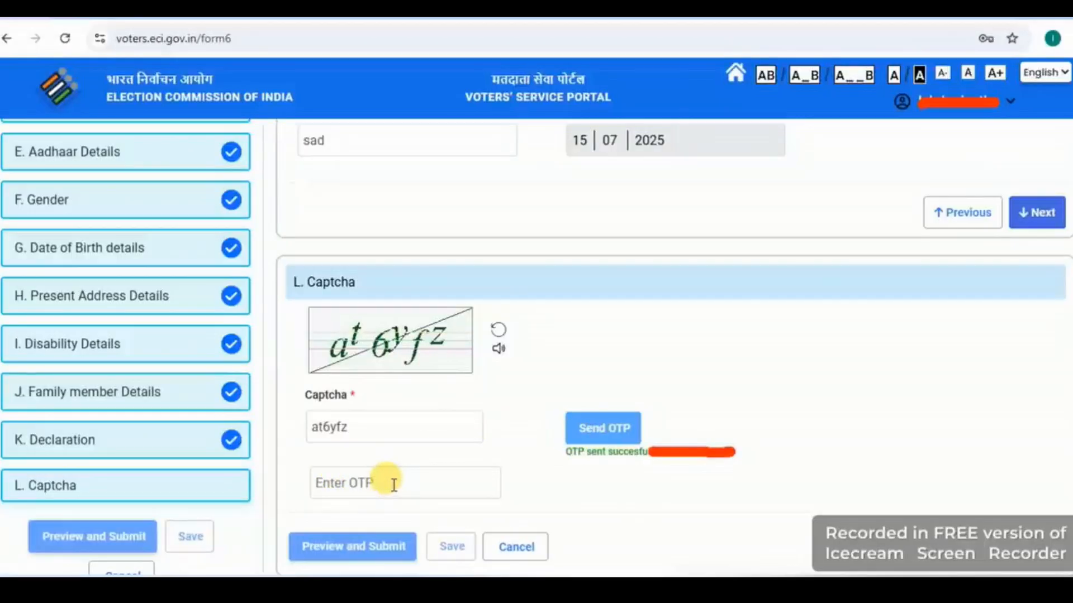
click(393, 484)
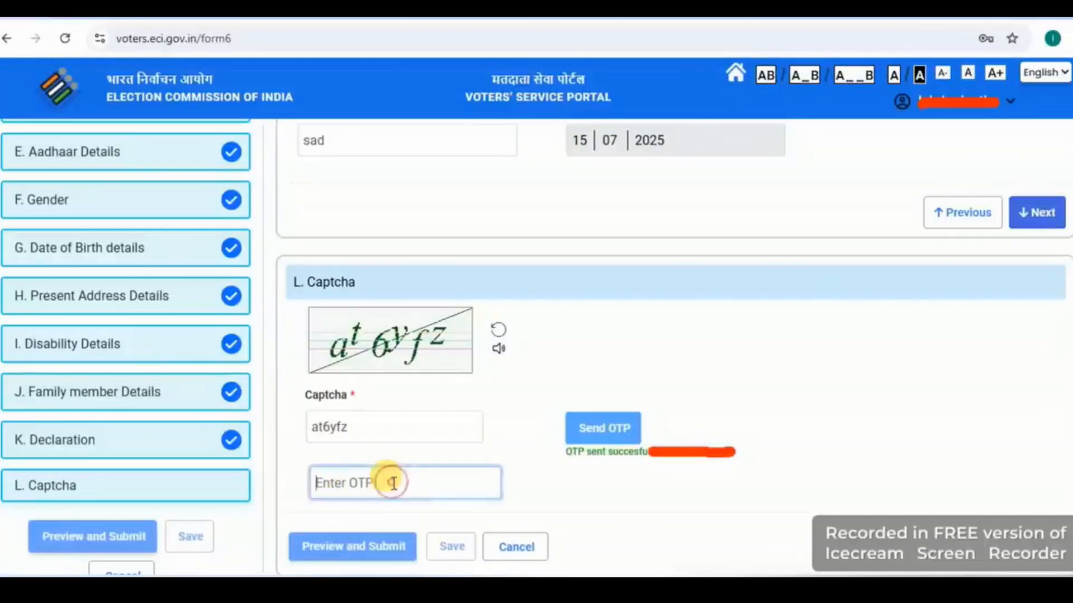
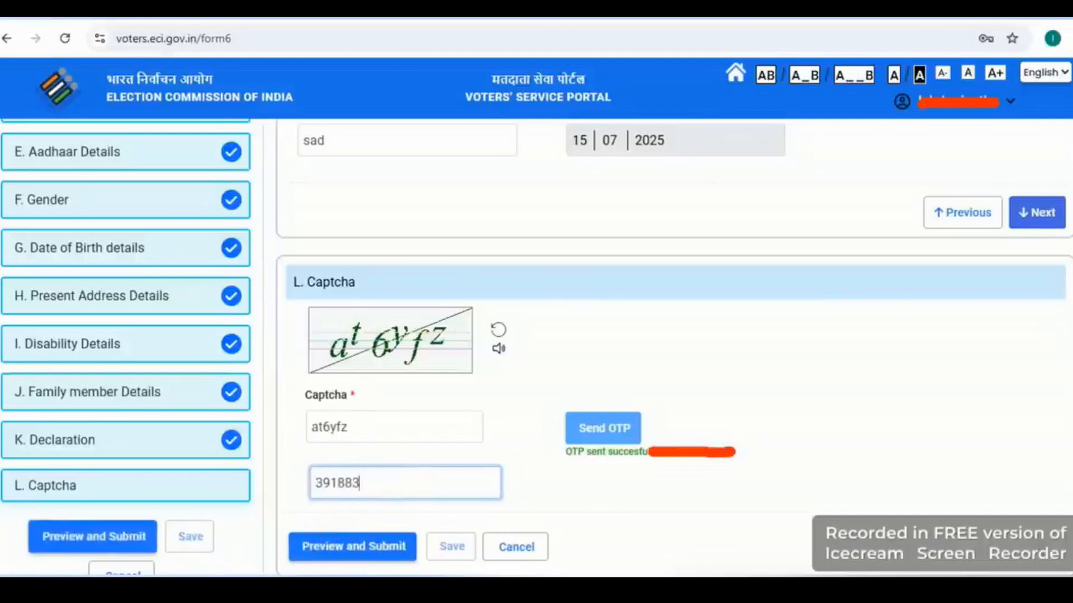
click(352, 546)
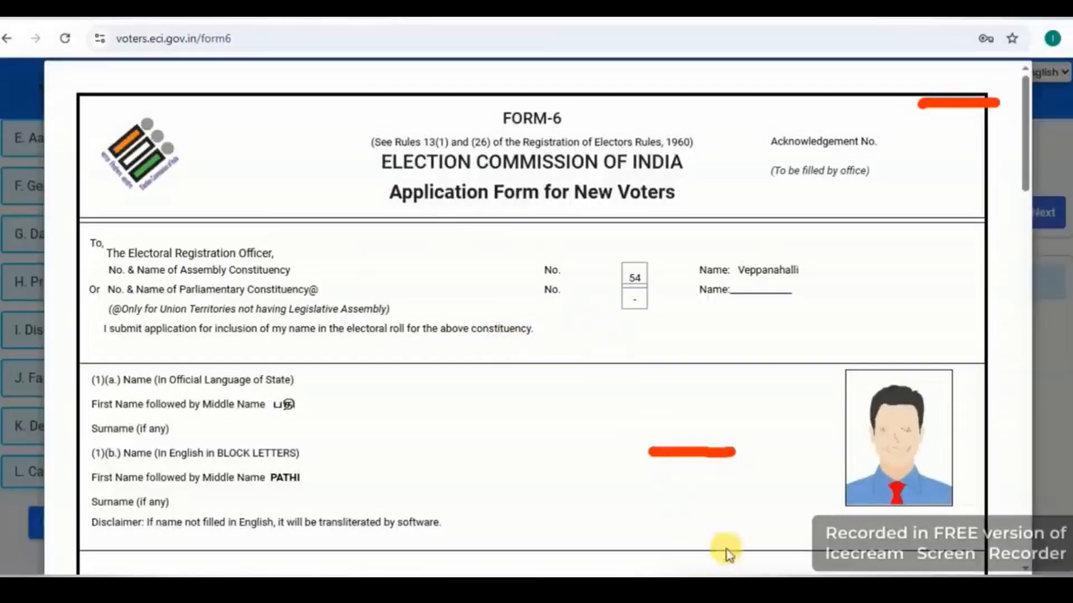
Scroll through the Form-6 application preview.
scroll(673, 403, down, 2)
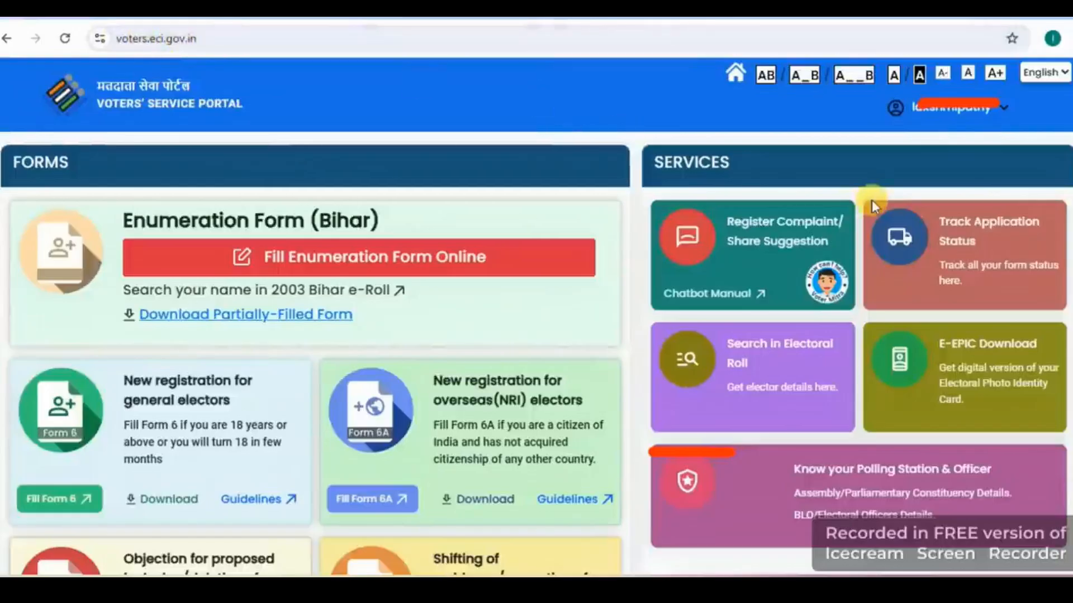
Open the Track Application Status page and select its Reference Number field.
click(934, 242)
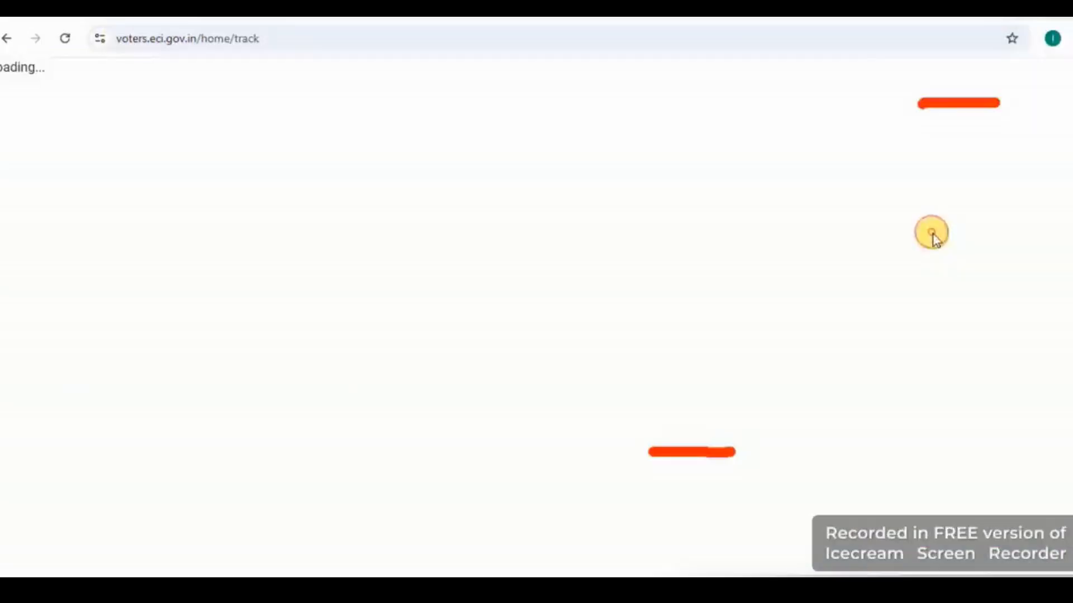
click(357, 271)
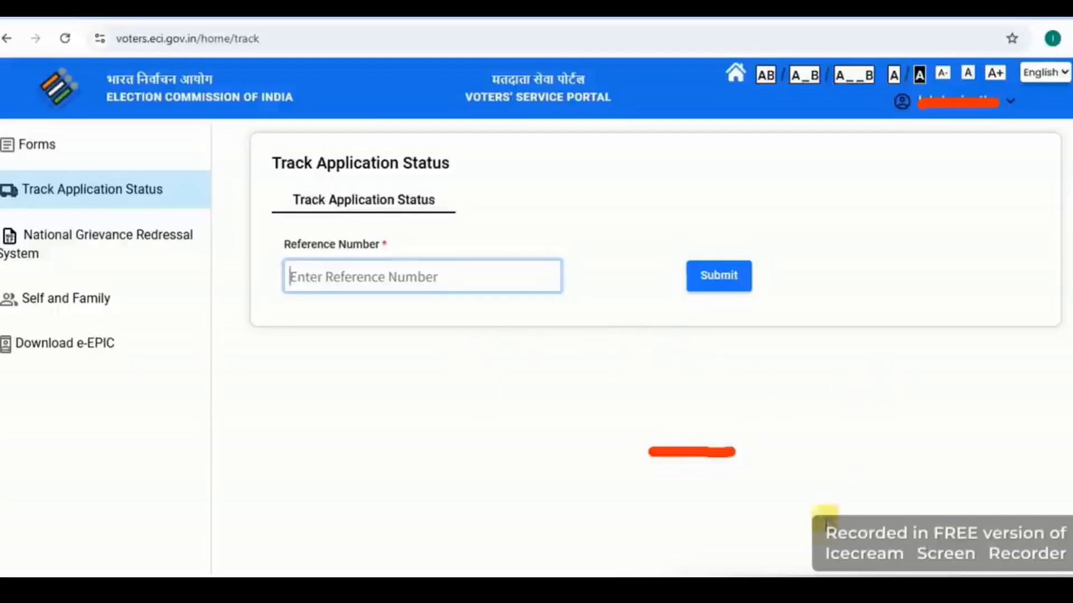
click(692, 471)
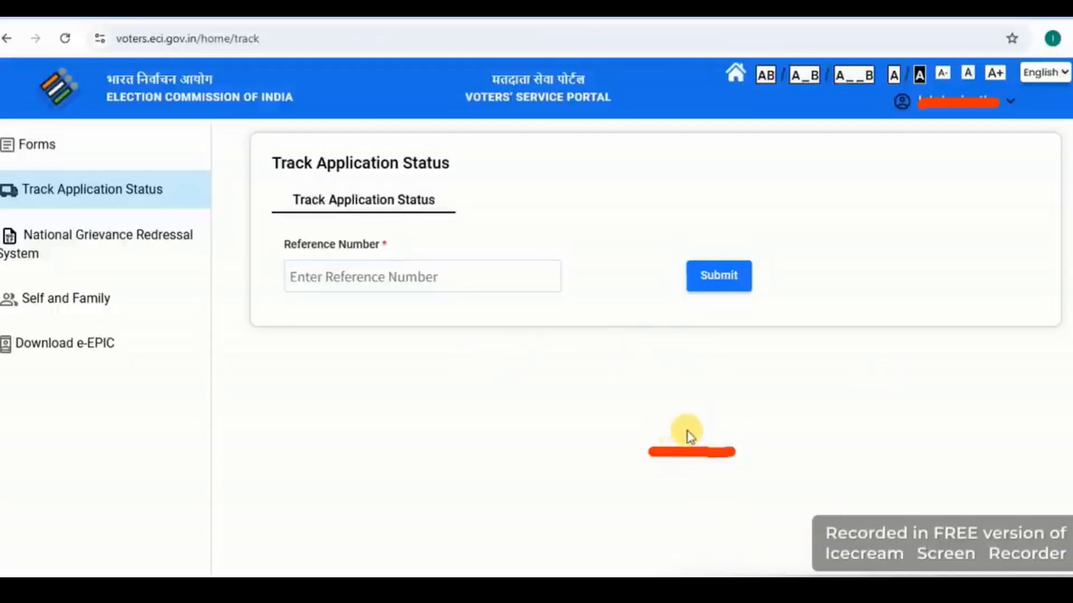